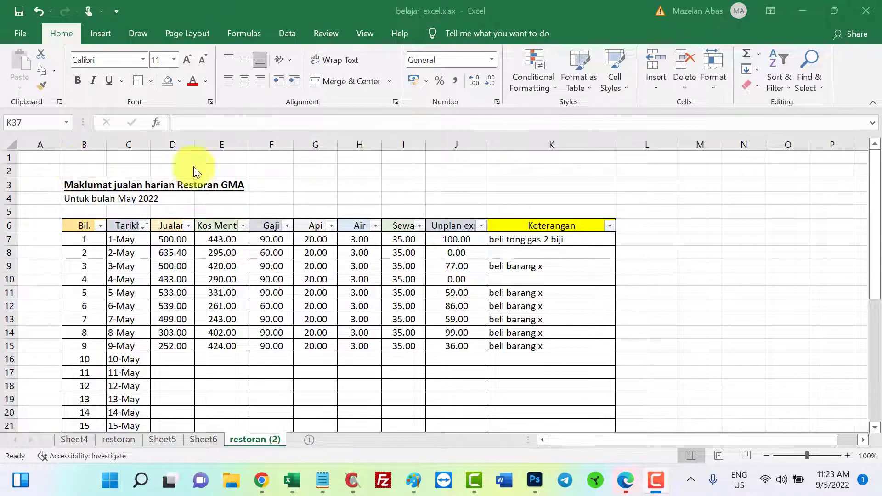
Insert 12 blank rows at the top of the sheet, above the daily sales table.
{"action": "left_click", "coordinate": [7, 158]}
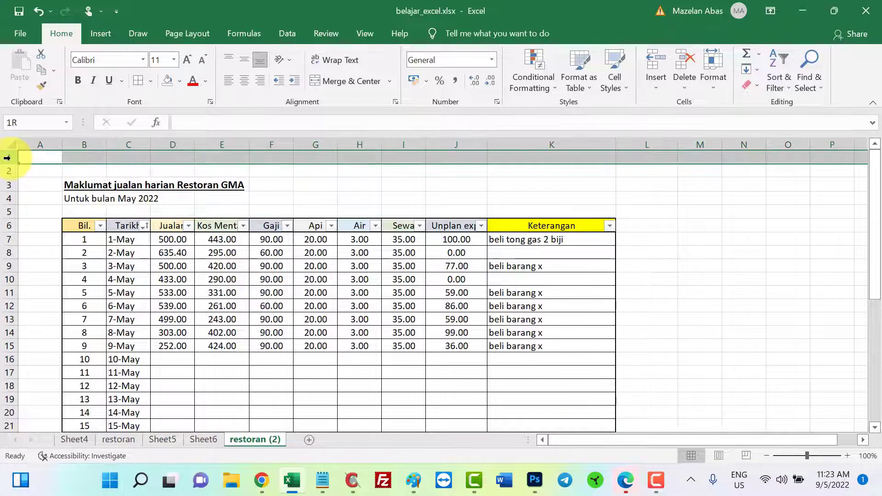
{"action": "left_click_drag", "start_coordinate": [7, 158], "coordinate": [7, 170]}
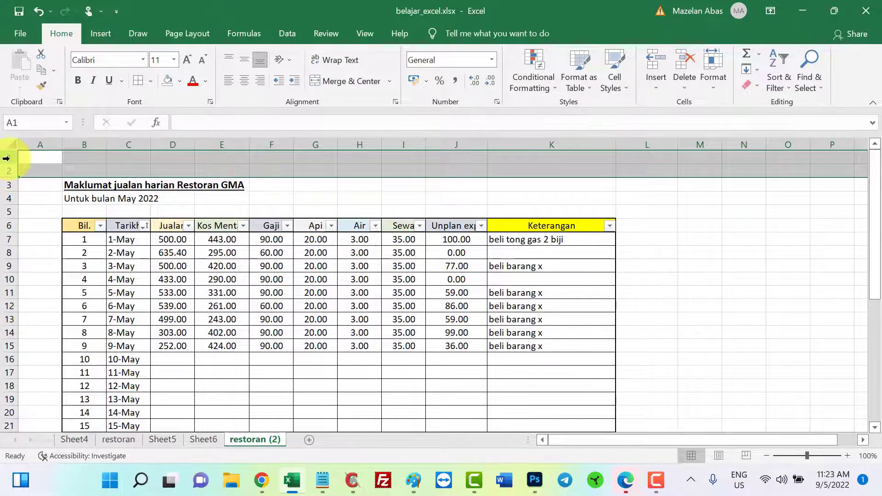
{"action": "left_click_drag", "start_coordinate": [8, 158], "coordinate": [10, 305]}
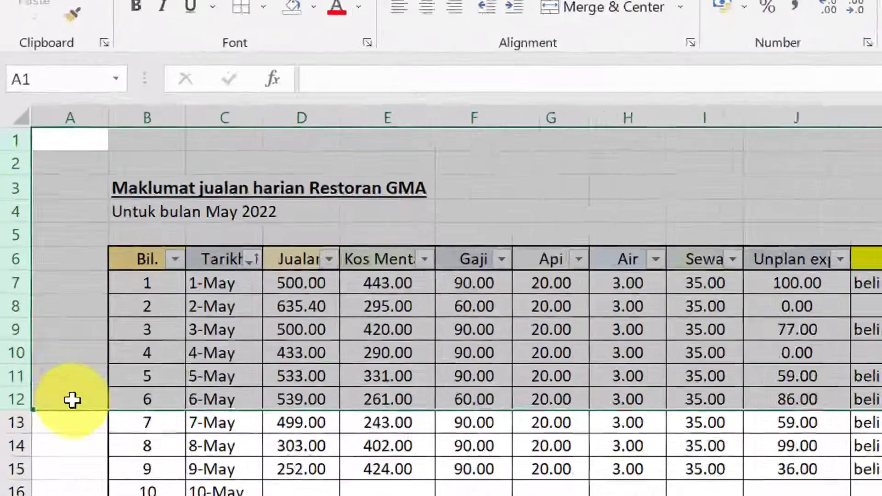
{"action": "right_click", "coordinate": [41, 307]}
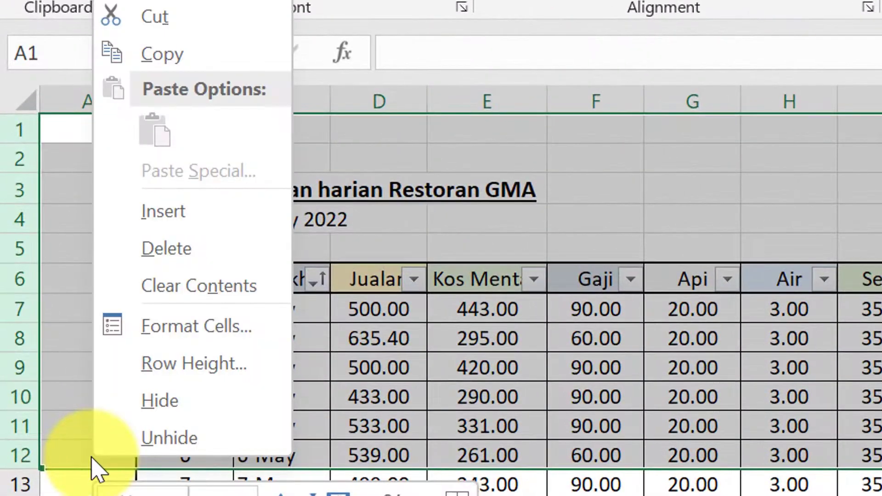
{"action": "left_click", "coordinate": [158, 215]}
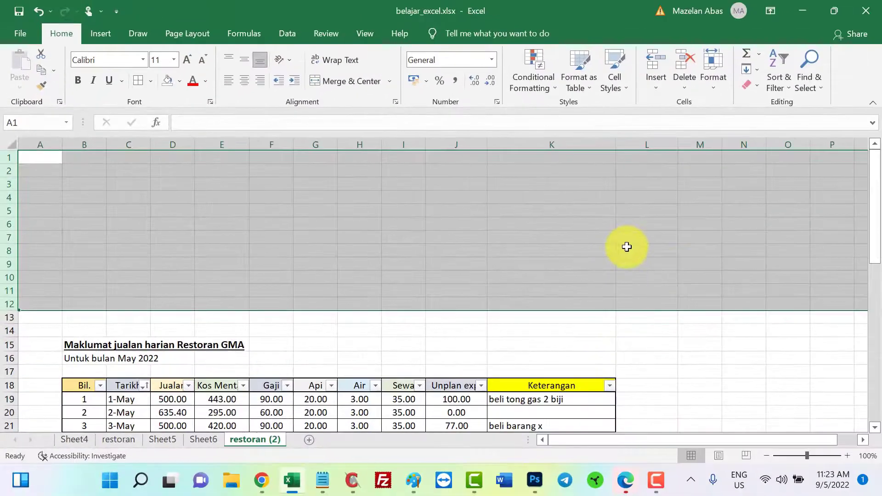
{"action": "left_click", "coordinate": [302, 255]}
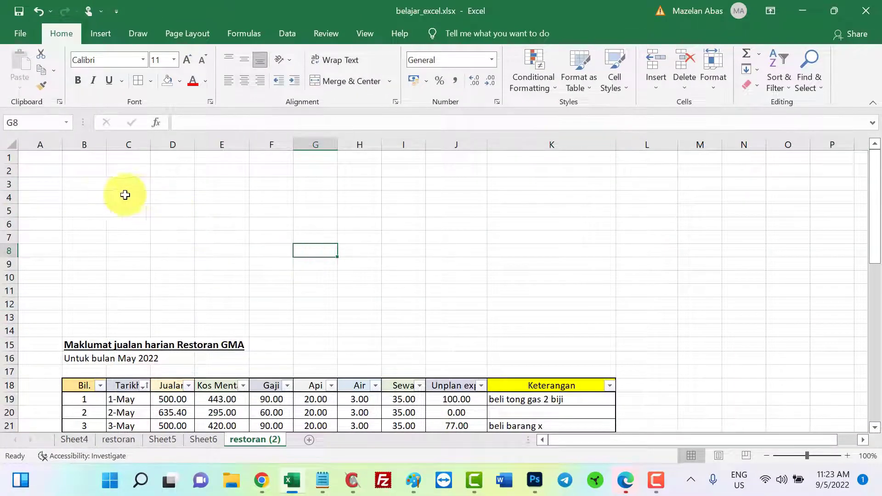
Enter the labels Tarikh in B2 and Jumlah jualan in B3, and widen column B to fit them.
{"action": "left_click", "coordinate": [81, 173]}
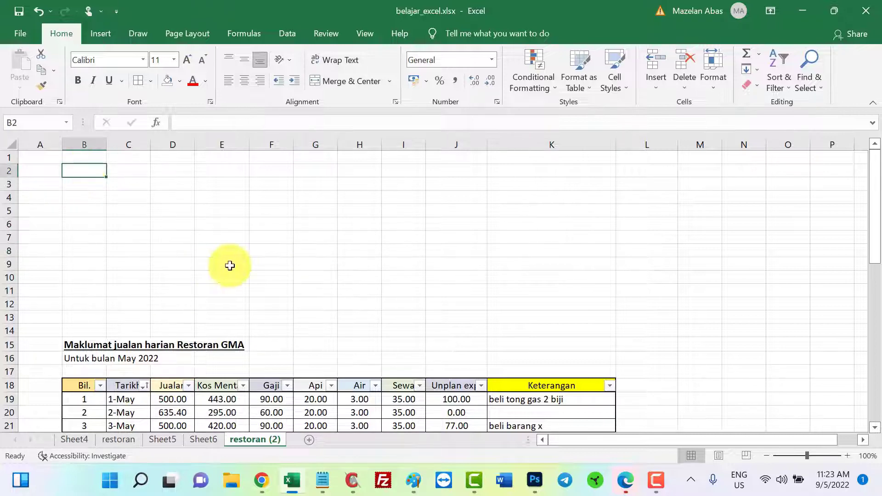
{"action": "type", "text": "Ta"}
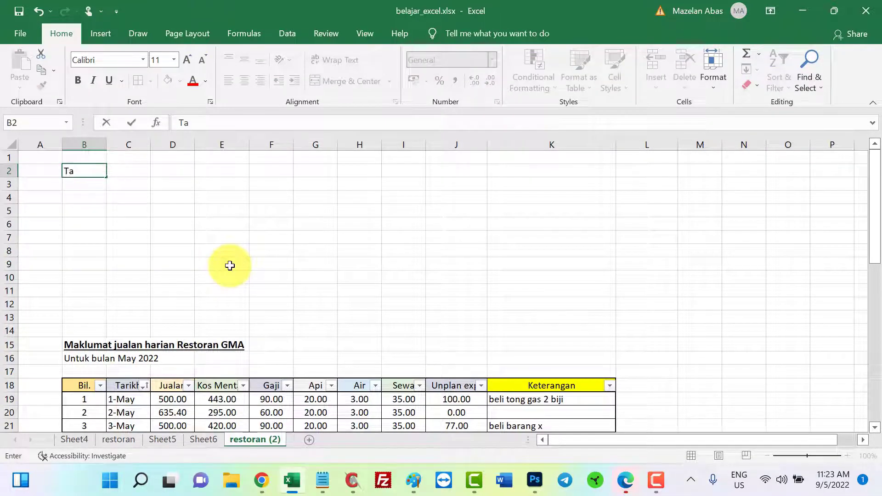
{"action": "type", "text": "rikh"}
{"action": "key", "text": "Return"}
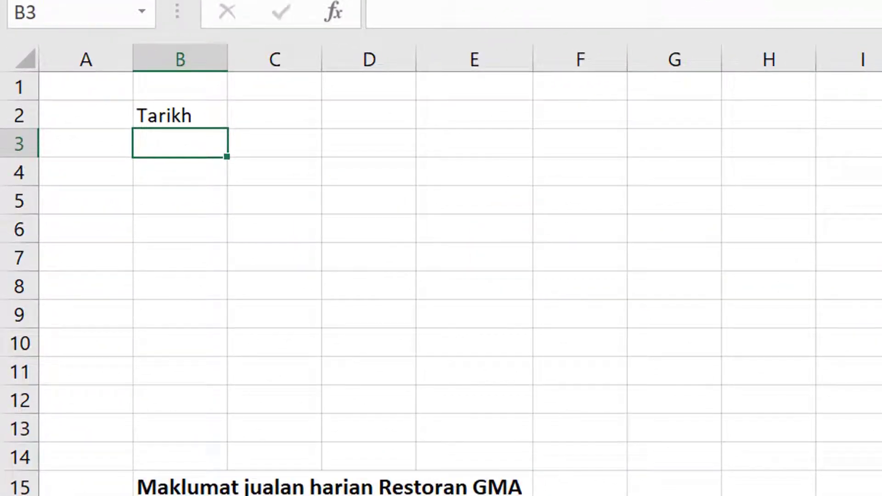
{"action": "type", "text": "Jumlah jualan"}
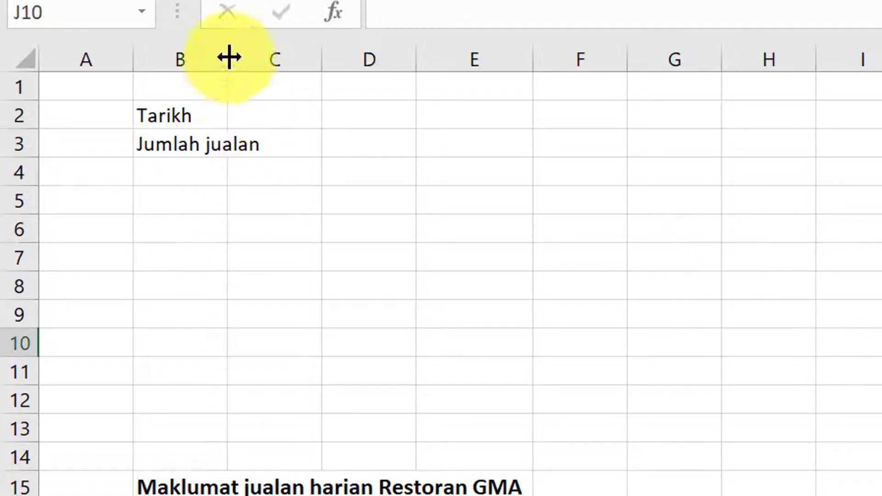
{"action": "left_click_drag", "start_coordinate": [228, 58], "coordinate": [263, 58]}
{"action": "left_click", "coordinate": [589, 258]}
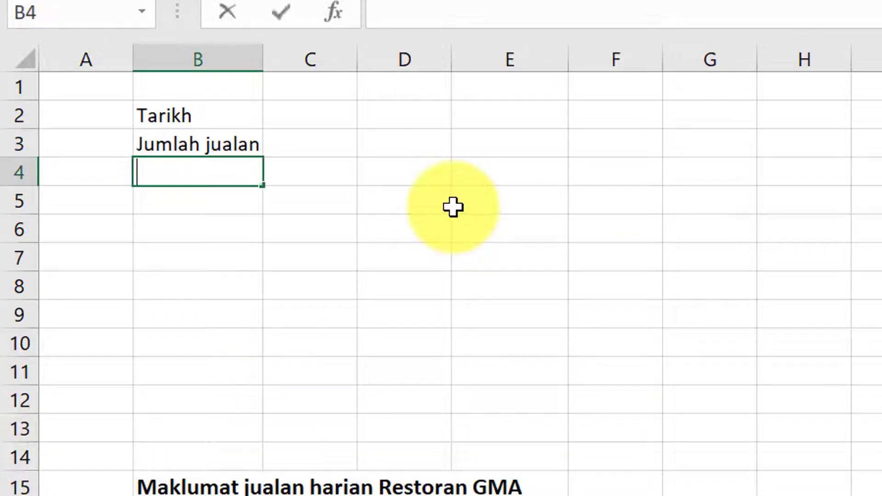
Enter the label Avarage jualan in B4.
{"action": "type", "text": "Avarage"}
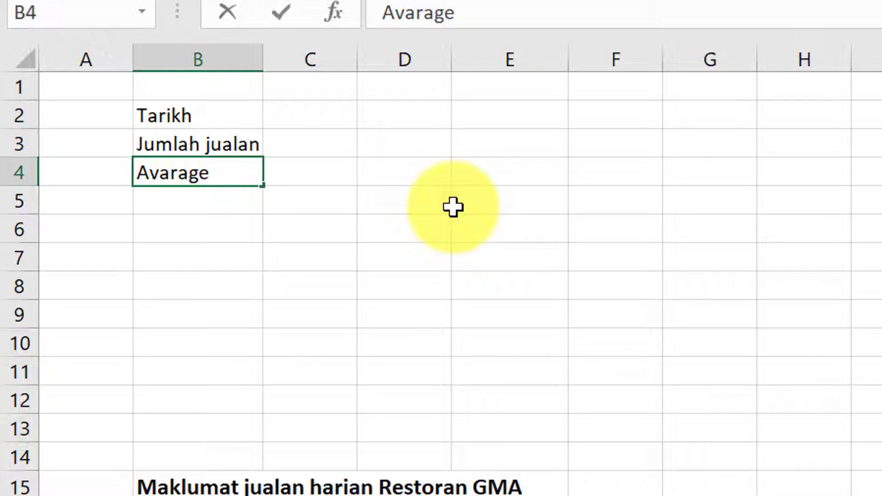
{"action": "type", "text": " jualan"}
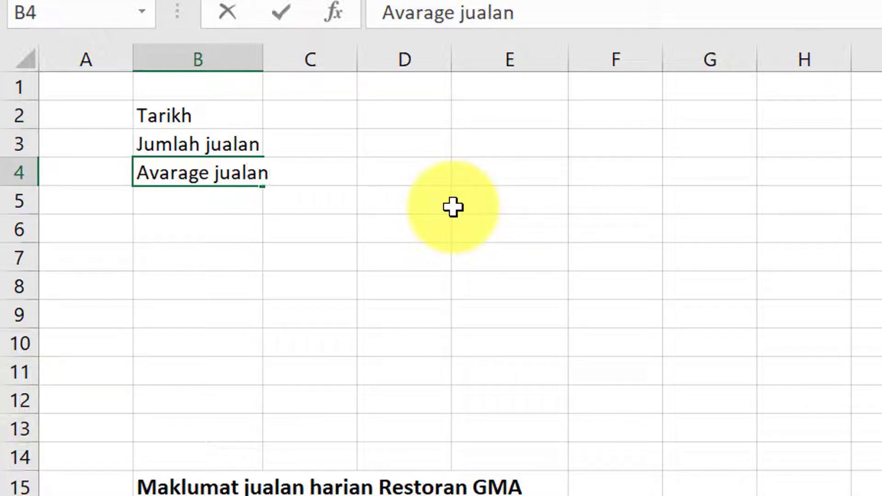
{"action": "key", "text": "Return"}
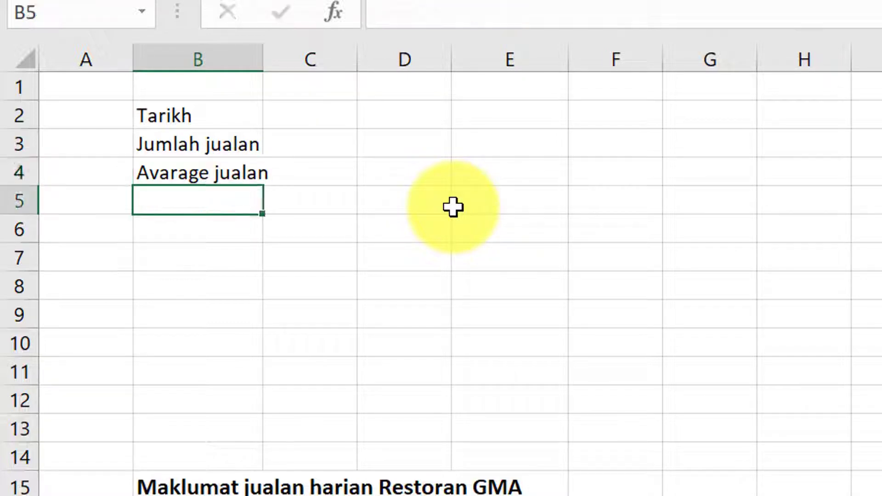
Shorten the label in B3 to Jualan.
{"action": "key", "text": "Up"}
{"action": "key", "text": "Up"}
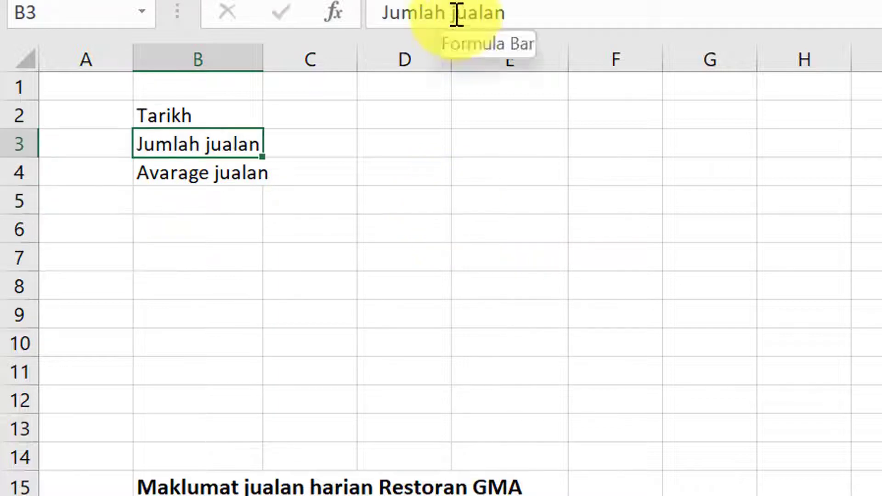
{"action": "left_click_drag", "start_coordinate": [457, 23], "coordinate": [375, 24]}
{"action": "type", "text": "J"}
{"action": "key", "text": "Return"}
Enter the label Kos Bhn Mentah in B5.
{"action": "key", "text": "Return"}
{"action": "type", "text": "Kos B"}
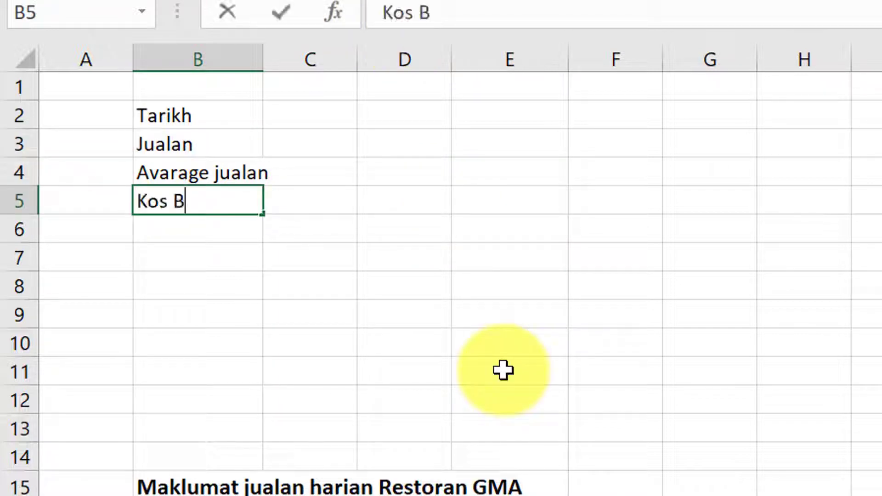
{"action": "type", "text": "hn Men"}
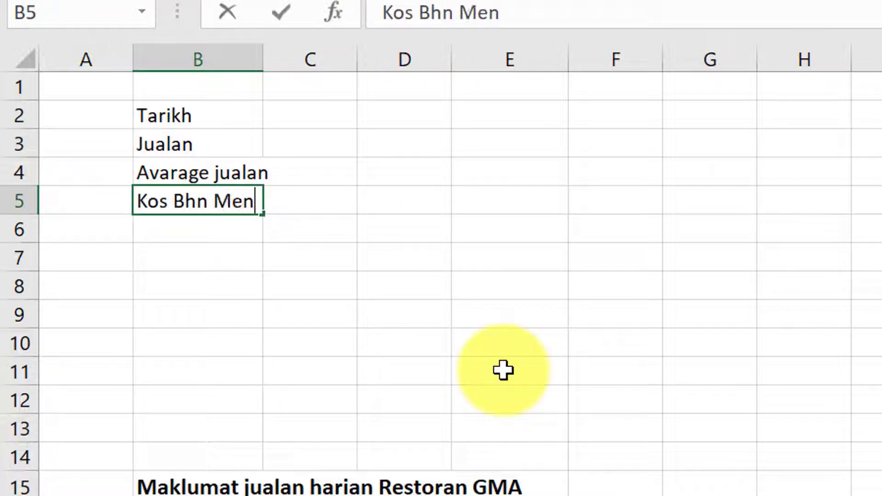
{"action": "type", "text": "tah"}
{"action": "key", "text": "Return"}
Enter the label Ava bhn metah in B6 and shorten the label in B4 to Ava jualan.
{"action": "type", "text": "Avar"}
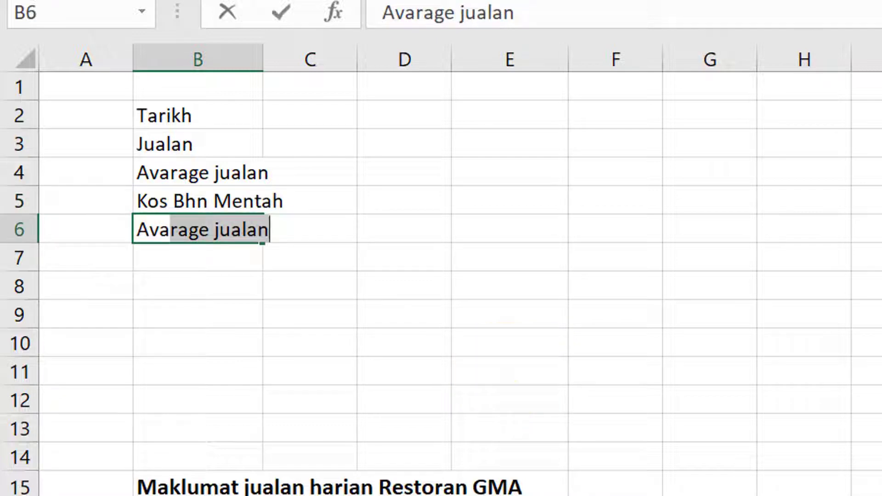
{"action": "type", "text": "age bhn me"}
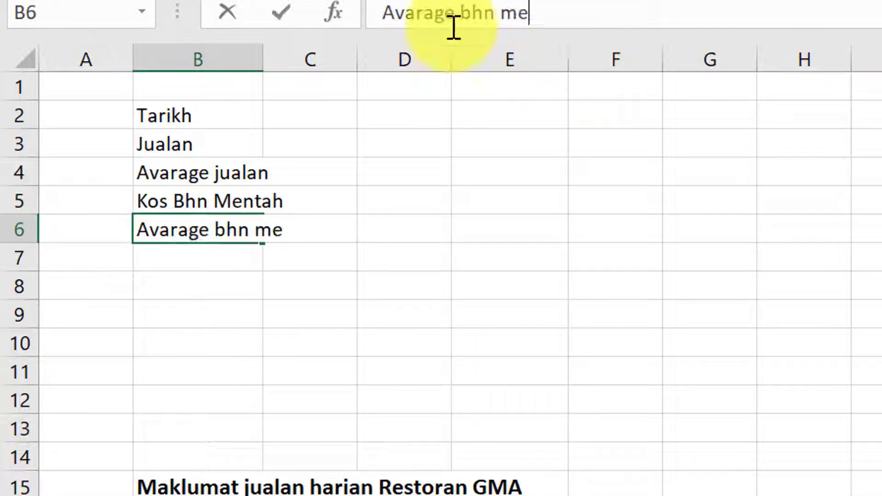
{"action": "type", "text": "tah"}
{"action": "key", "text": "ctrl+Return"}
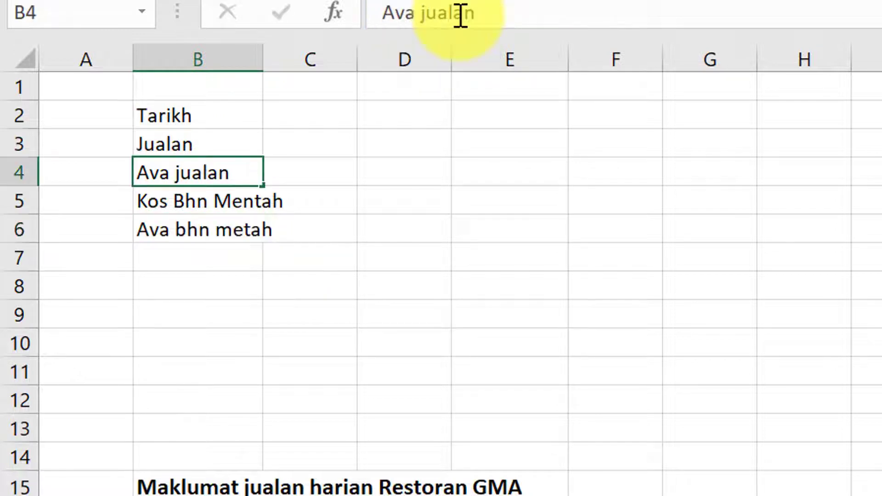
{"action": "key", "text": "Down"}
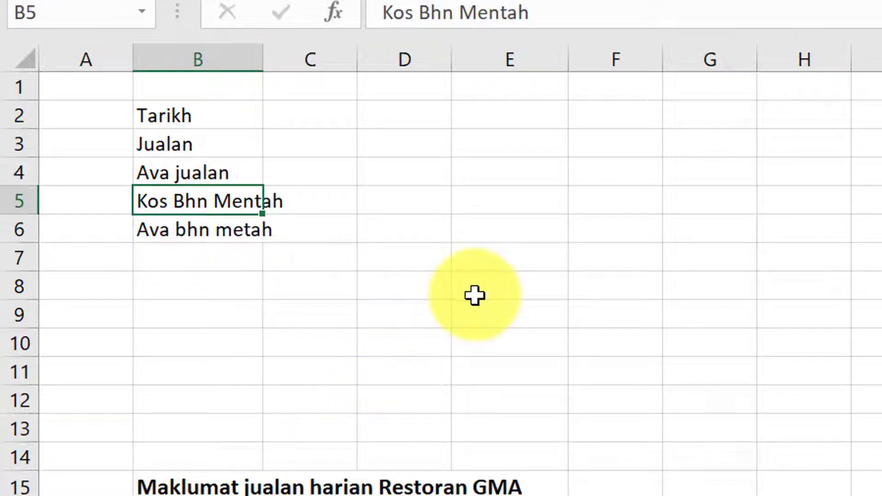
Enter the labels Unplan Exp in B7 and Ava. Unplan in B8.
{"action": "left_click", "coordinate": [211, 256]}
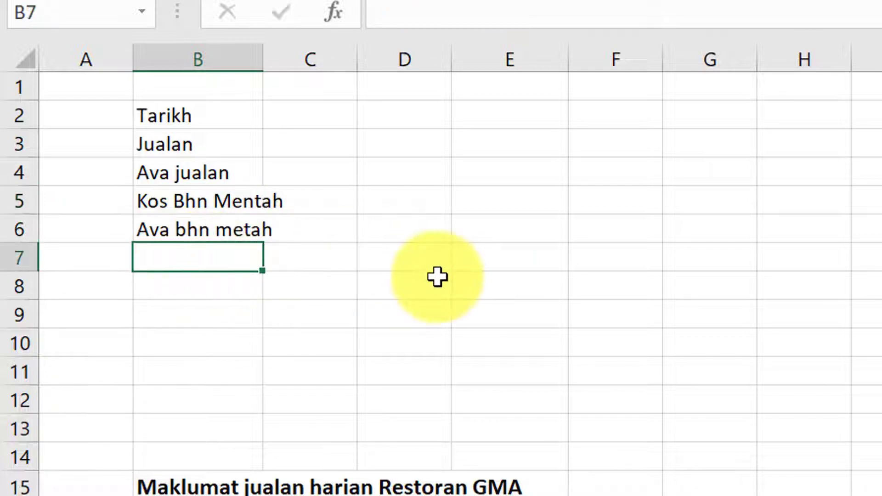
{"action": "type", "text": "Unplan Exp"}
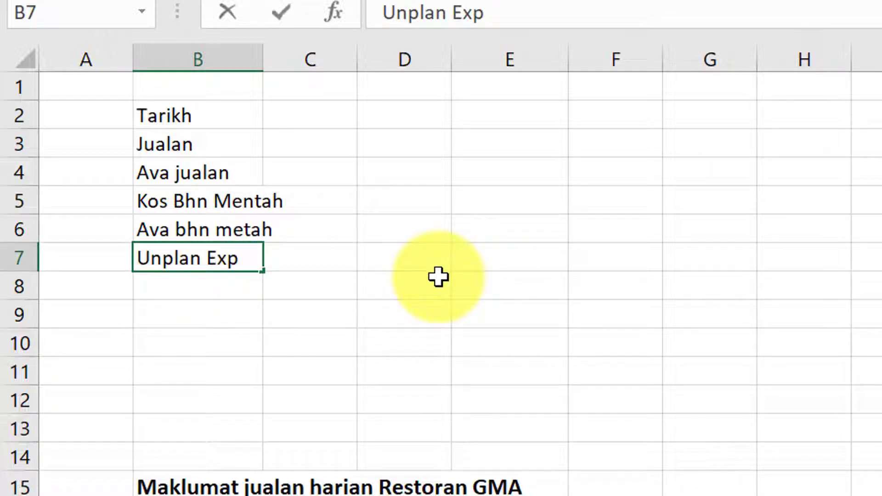
{"action": "key", "text": "Return"}
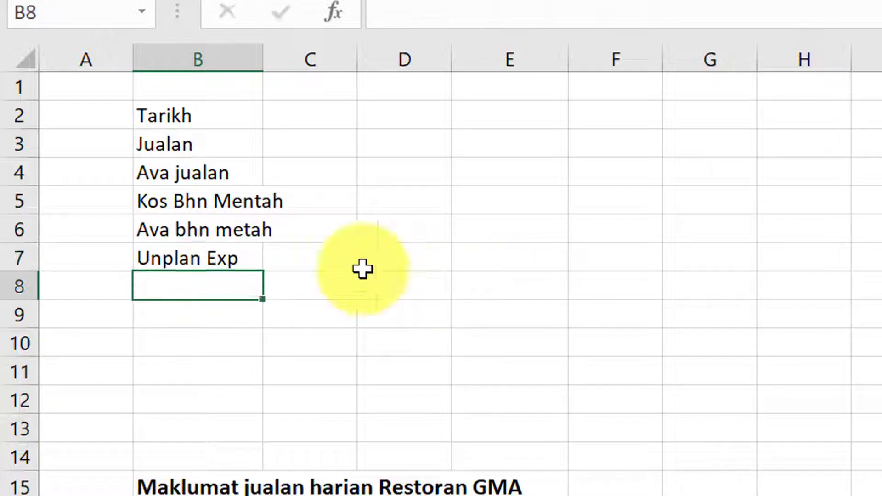
{"action": "type", "text": "Ava. Unplan"}
{"action": "key", "text": "Return"}
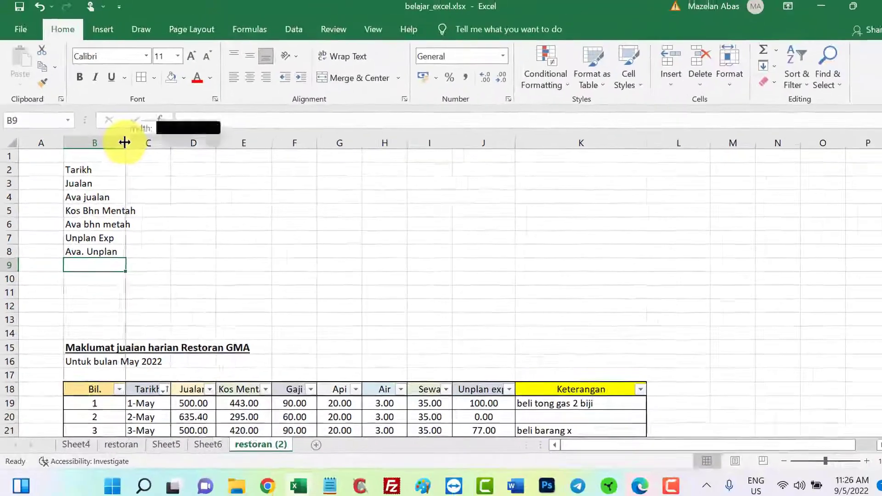
Delete the surplus blank rows 10 to 14 between the summary labels and the table title.
{"action": "left_click_drag", "start_coordinate": [6, 330], "coordinate": [7, 276]}
{"action": "right_click", "coordinate": [7, 277]}
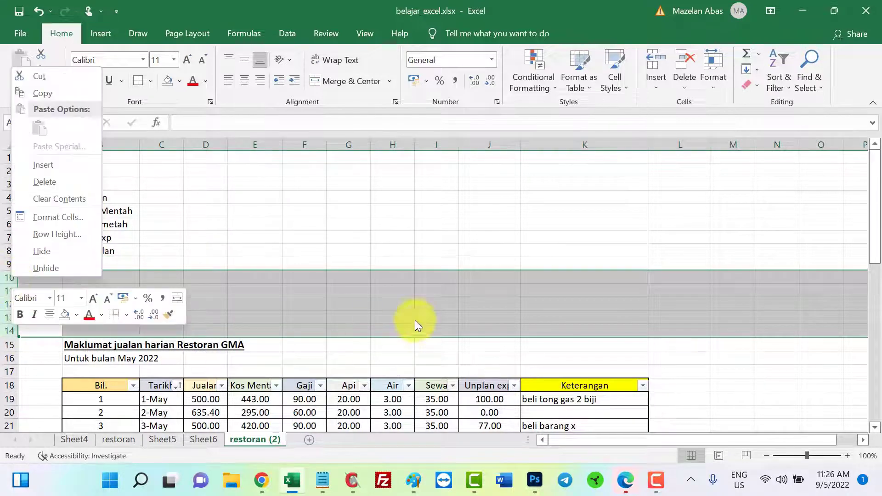
{"action": "key", "text": "Escape"}
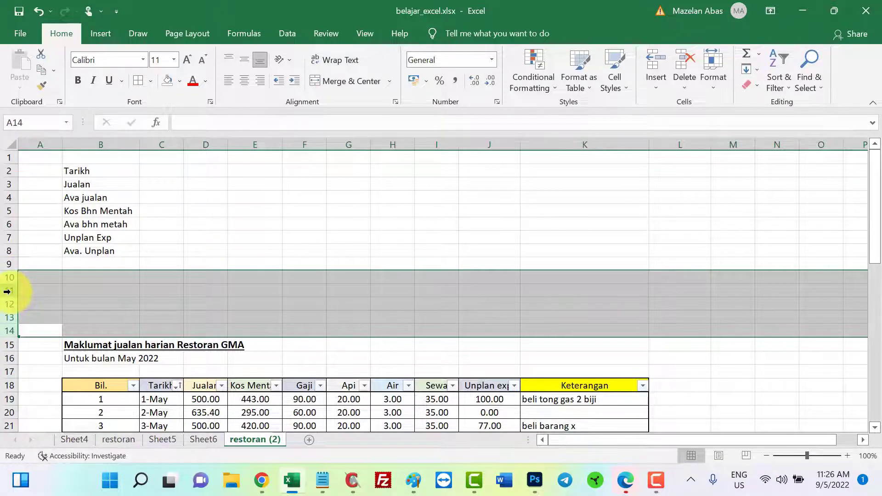
{"action": "right_click", "coordinate": [7, 291]}
{"action": "left_click", "coordinate": [53, 197]}
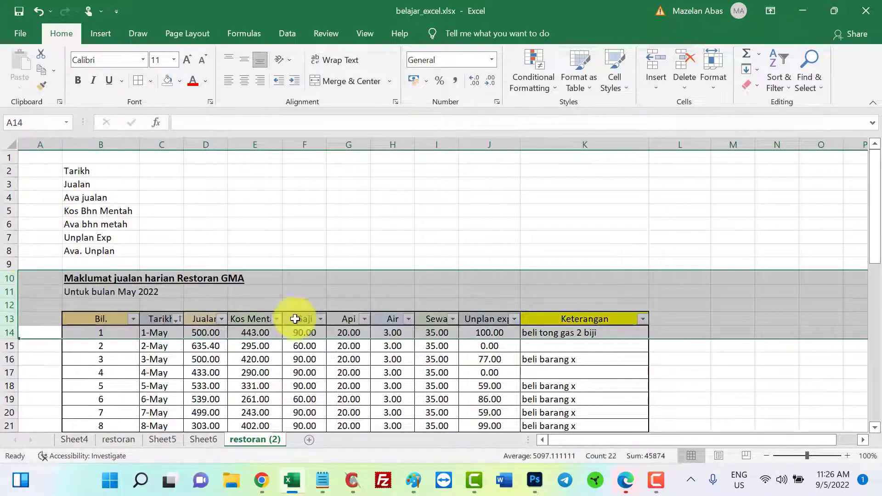
{"action": "left_click_drag", "start_coordinate": [391, 304], "coordinate": [390, 297]}
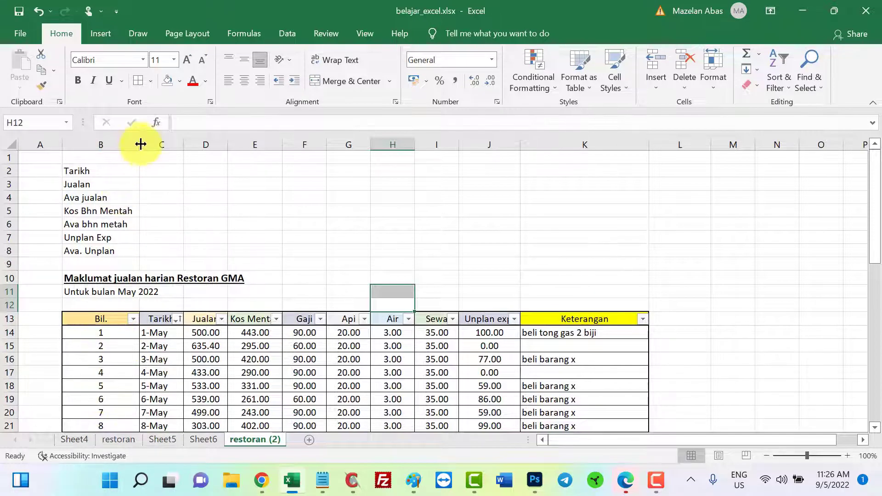
Narrow column B to about the width of column C and autofit the width of column D.
{"action": "left_click_drag", "start_coordinate": [141, 144], "coordinate": [106, 143]}
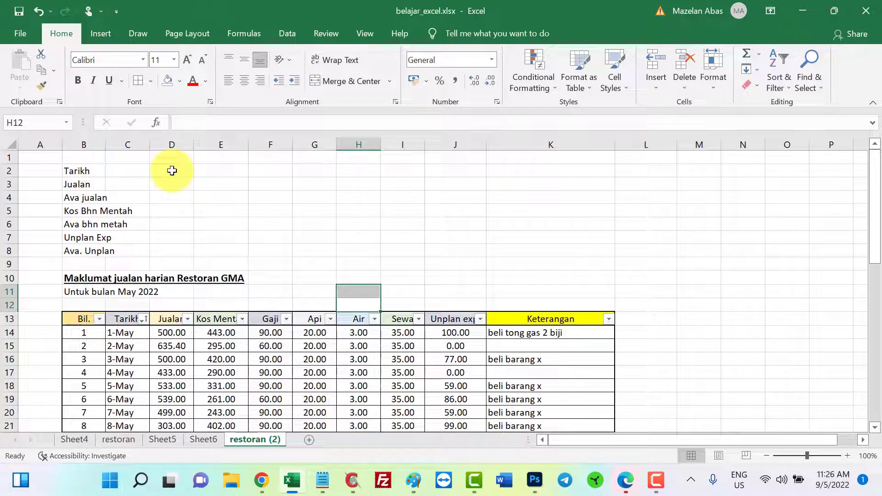
{"action": "double_click", "coordinate": [193, 144]}
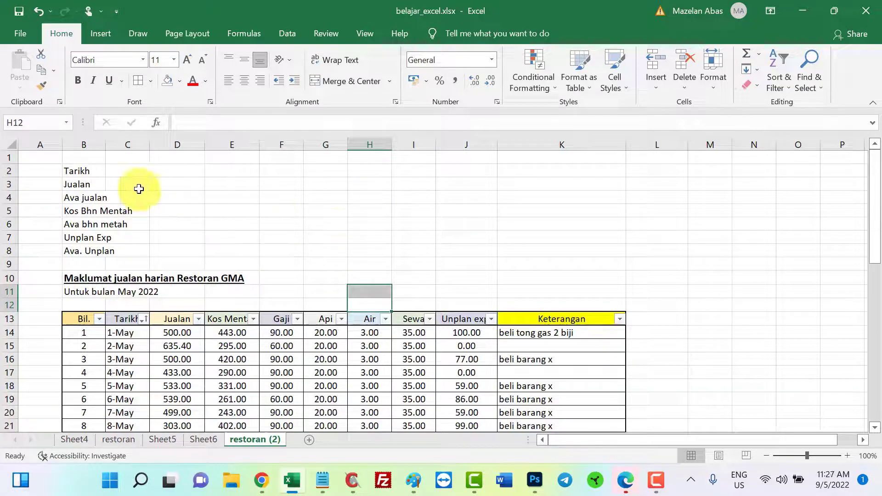
Enter the formula =today() in C2 beside the Tarikh label and widen column C slightly.
{"action": "left_click", "coordinate": [129, 172]}
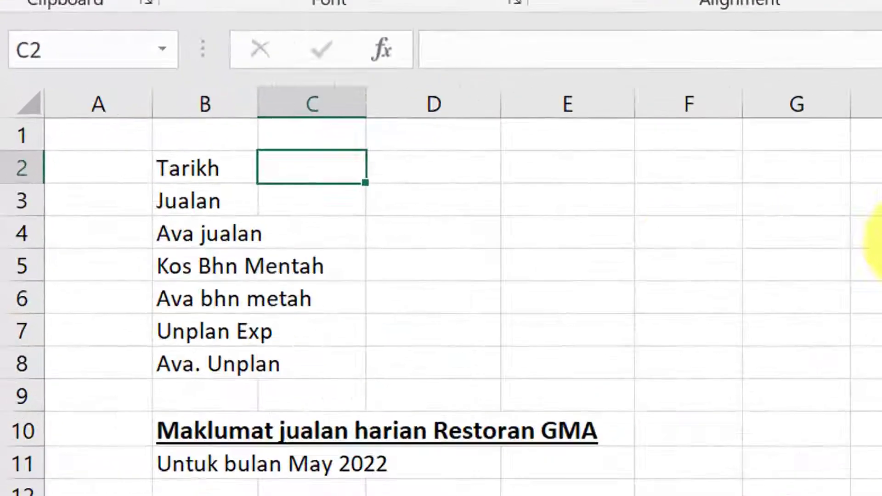
{"action": "type", "text": "="}
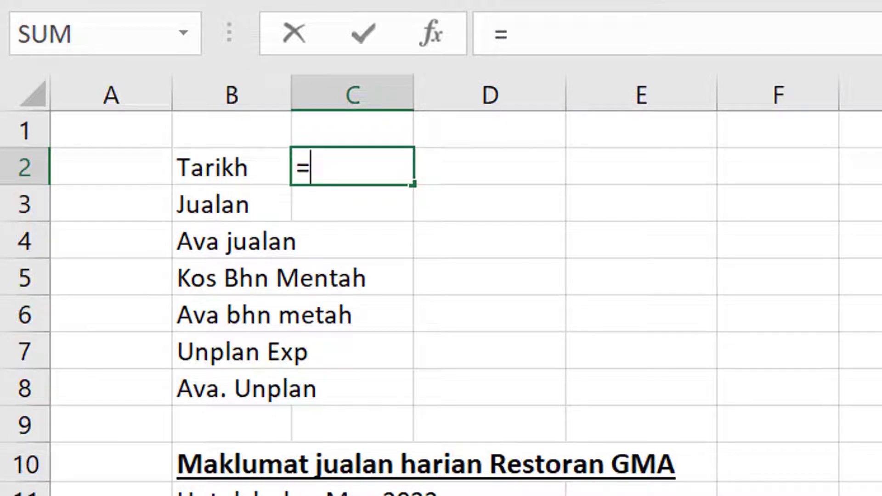
{"action": "type", "text": "today"}
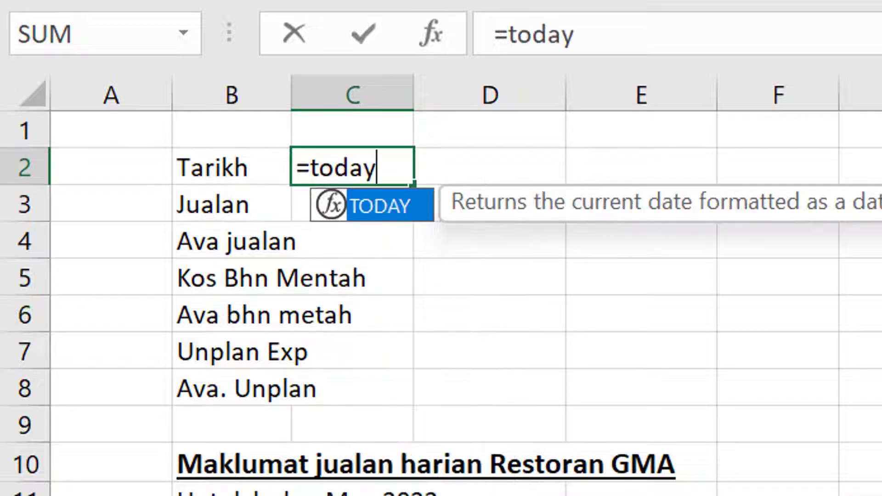
{"action": "type", "text": "()"}
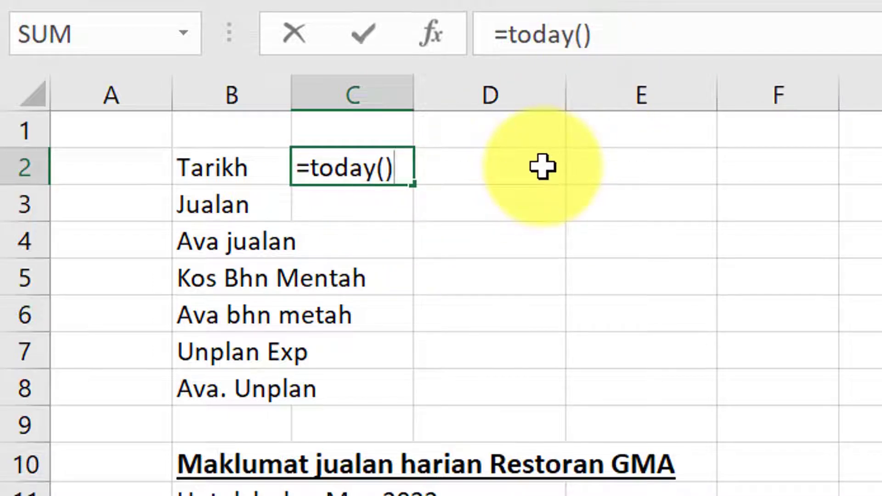
{"action": "key", "text": "Return"}
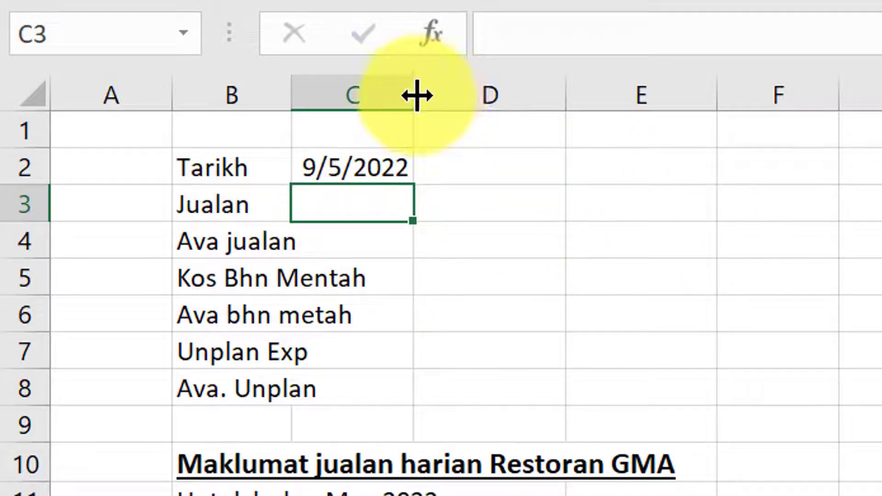
{"action": "left_click_drag", "start_coordinate": [415, 93], "coordinate": [421, 93]}
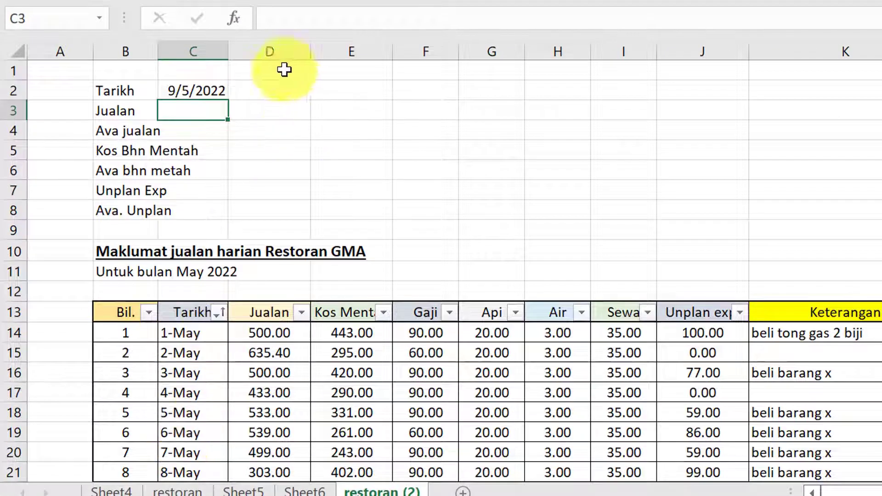
Format the date in C2 with the custom number format d-mmm-yy.
{"action": "left_click", "coordinate": [186, 89]}
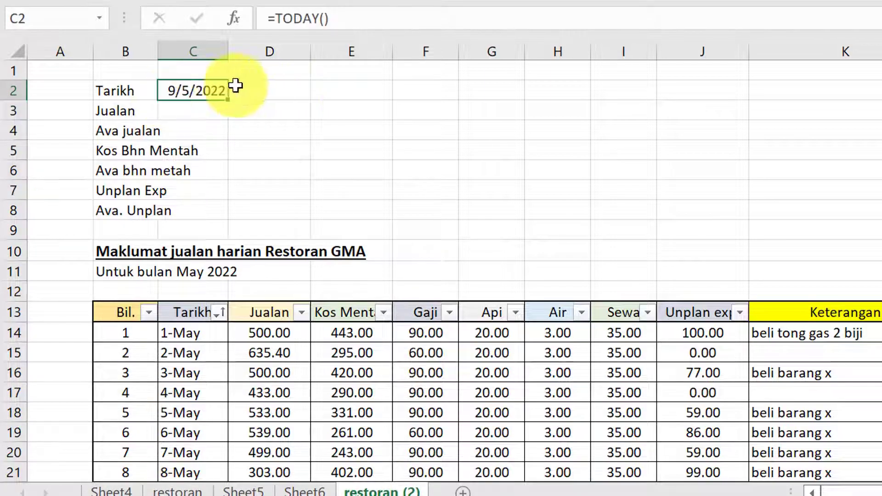
{"action": "right_click", "coordinate": [206, 90]}
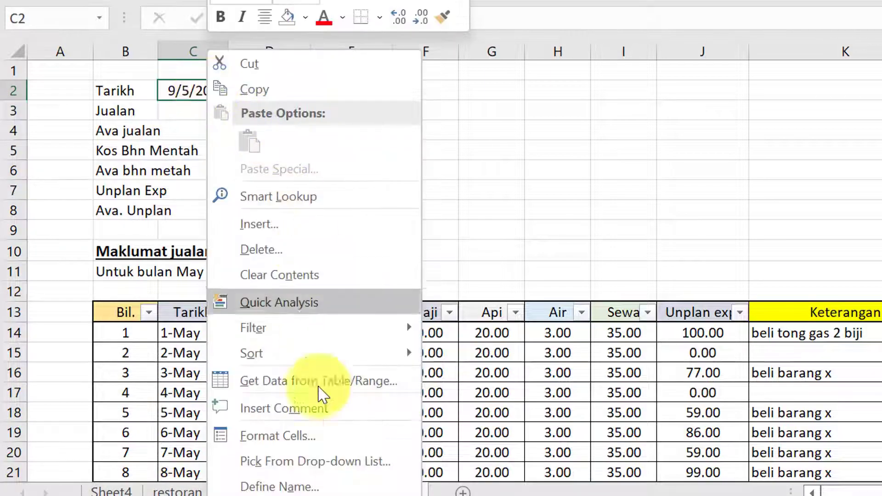
{"action": "left_click", "coordinate": [325, 434]}
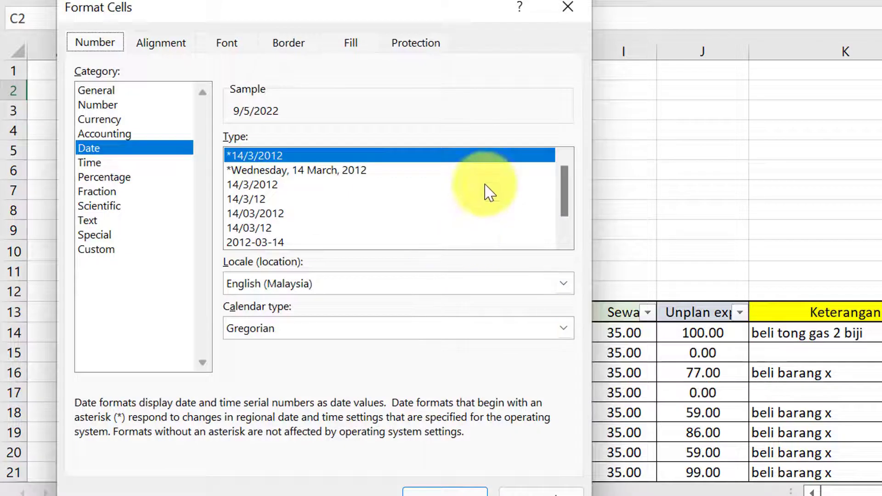
{"action": "left_click", "coordinate": [105, 251]}
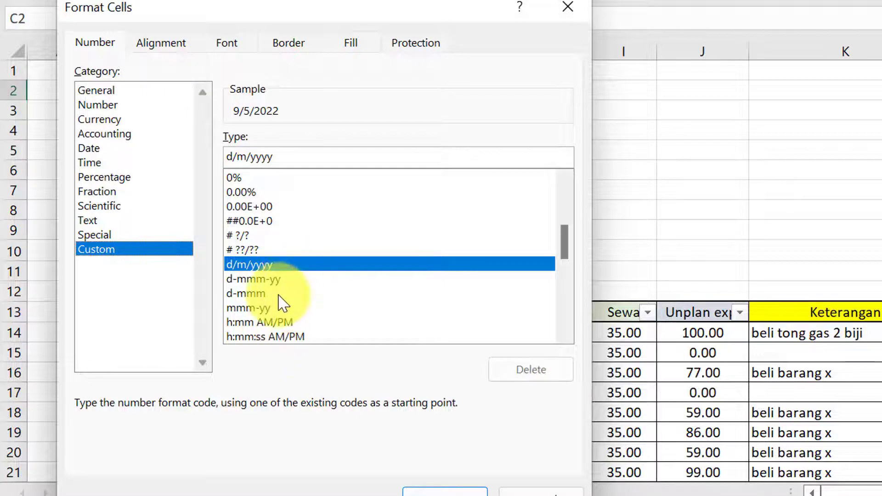
{"action": "left_click", "coordinate": [252, 279]}
{"action": "left_click", "coordinate": [434, 491]}
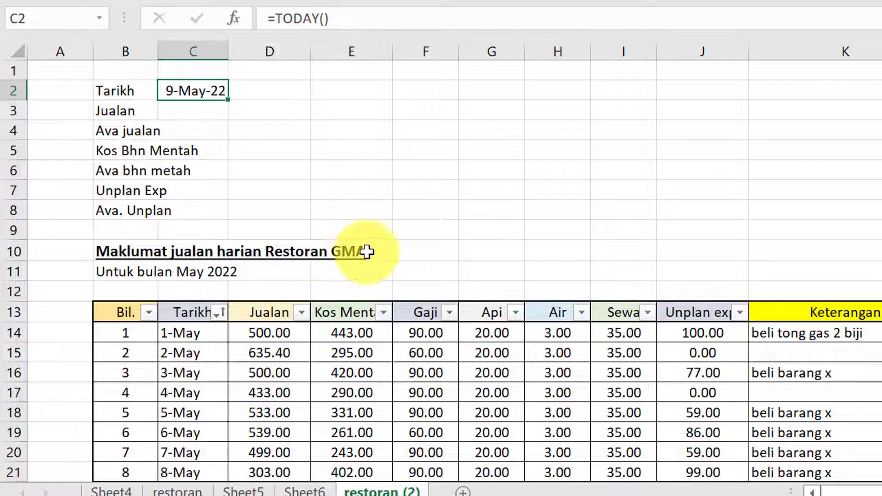
Enter a SUM formula in C3 that totals the table's daily Jualan values from D14 down.
{"action": "scroll", "coordinate": [379, 244], "scroll_direction": "down", "scroll_amount": 2}
{"action": "scroll", "coordinate": [372, 184], "scroll_direction": "down", "scroll_amount": 1}
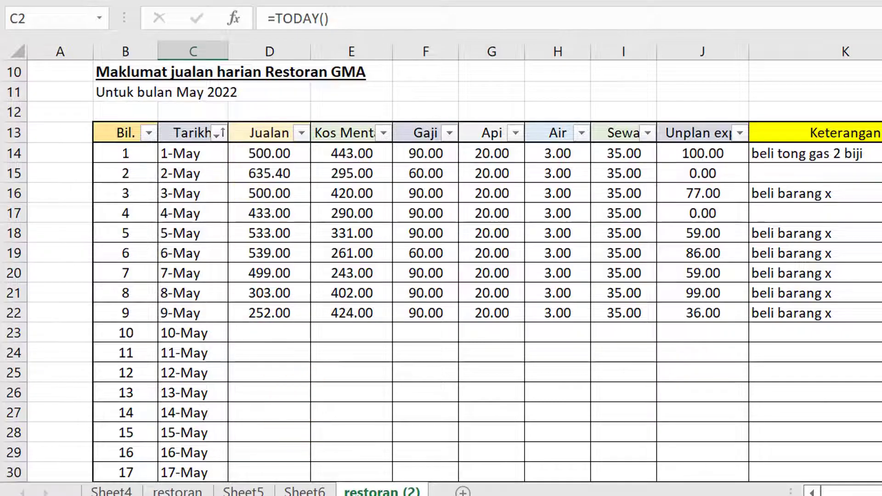
{"action": "scroll", "coordinate": [298, 415], "scroll_direction": "up", "scroll_amount": 3}
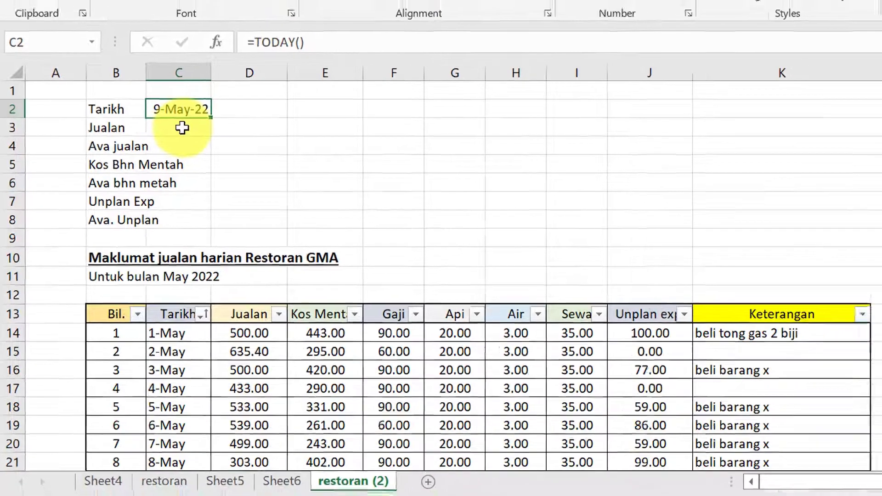
{"action": "left_click", "coordinate": [182, 128]}
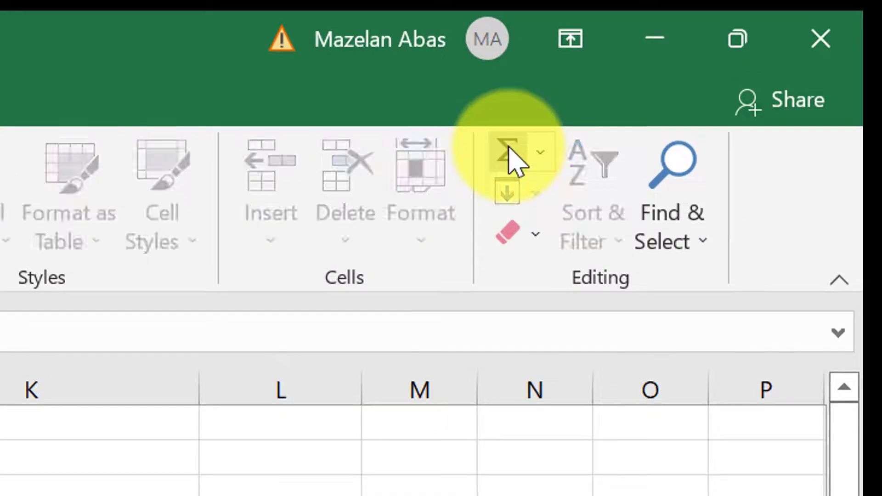
{"action": "left_click", "coordinate": [583, 125]}
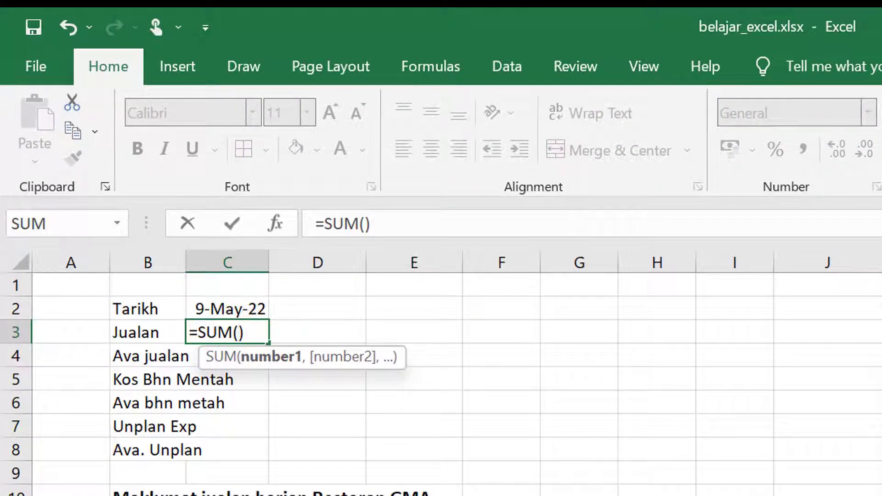
{"action": "scroll", "coordinate": [349, 413], "scroll_direction": "down", "scroll_amount": 2}
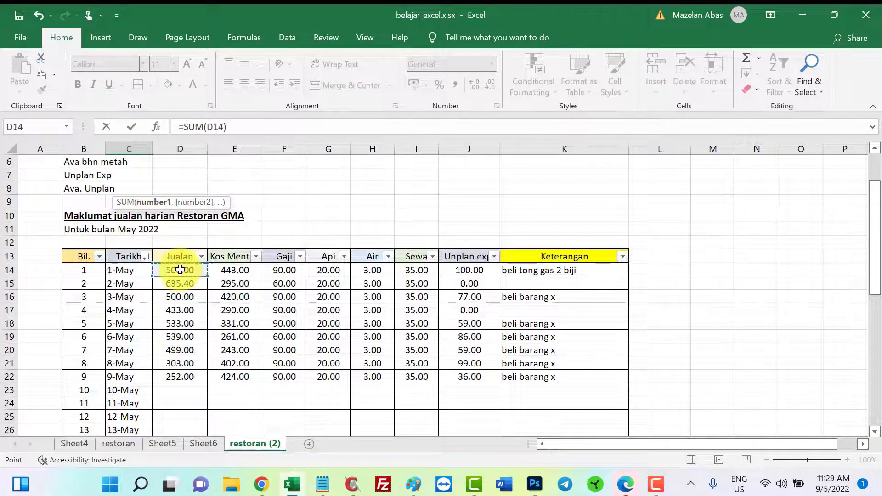
{"action": "left_click_drag", "start_coordinate": [180, 270], "coordinate": [190, 382]}
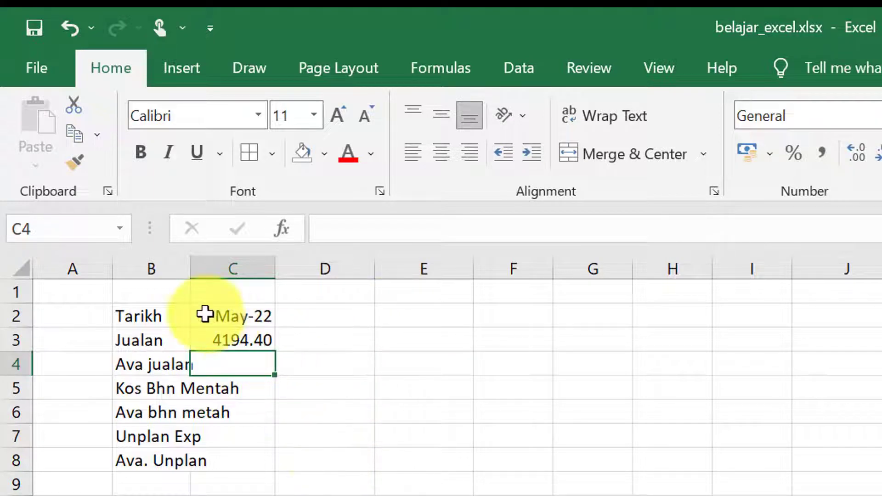
Move the date and the sales total from C2:C3 to D2:D3.
{"action": "left_click", "coordinate": [229, 312]}
{"action": "left_click_drag", "start_coordinate": [230, 323], "coordinate": [231, 340]}
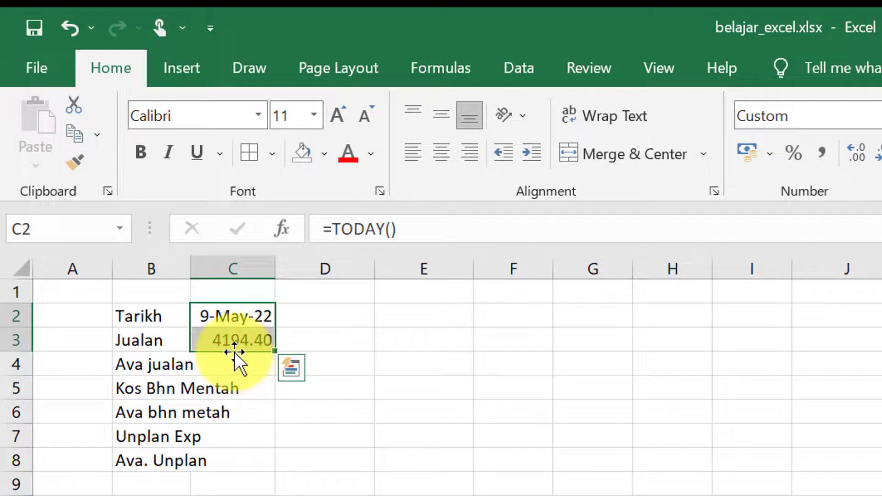
{"action": "left_click_drag", "start_coordinate": [235, 352], "coordinate": [300, 348]}
{"action": "left_click", "coordinate": [525, 384]}
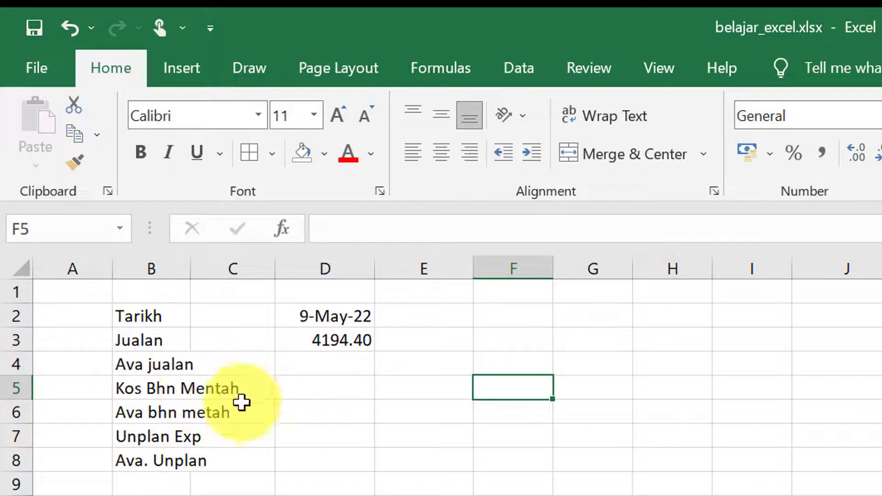
Enter the formula =sum(E14:E44) in D5 to total the Kos Bhn Mentah costs.
{"action": "left_click", "coordinate": [312, 389]}
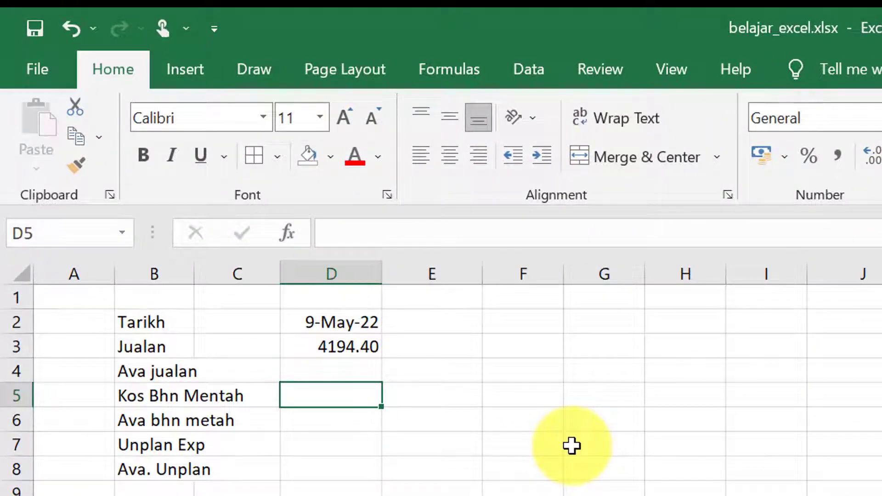
{"action": "type", "text": "="}
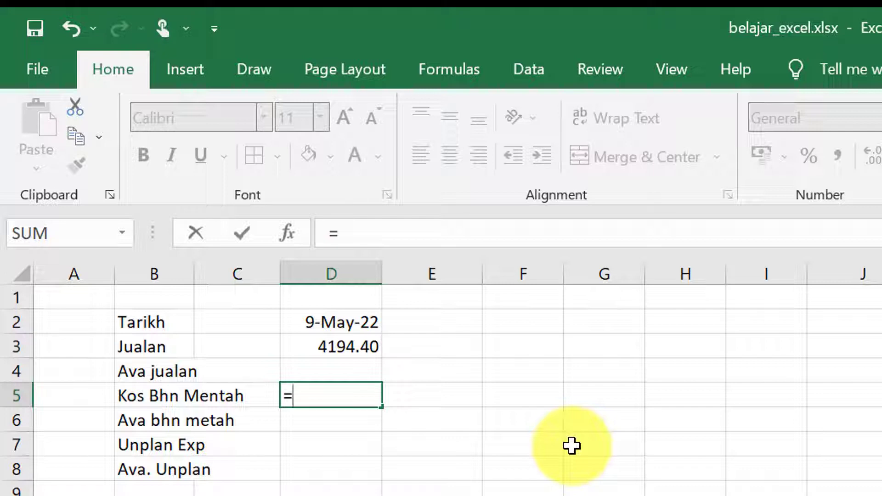
{"action": "type", "text": "sum"}
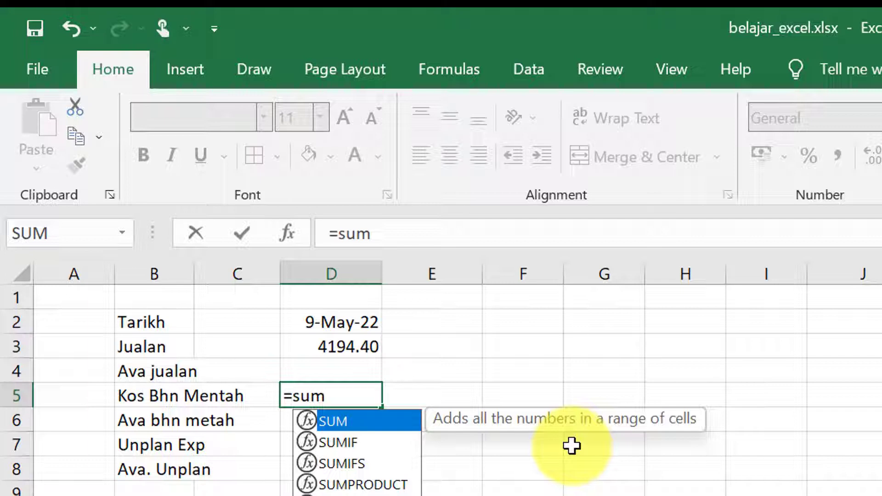
{"action": "type", "text": "("}
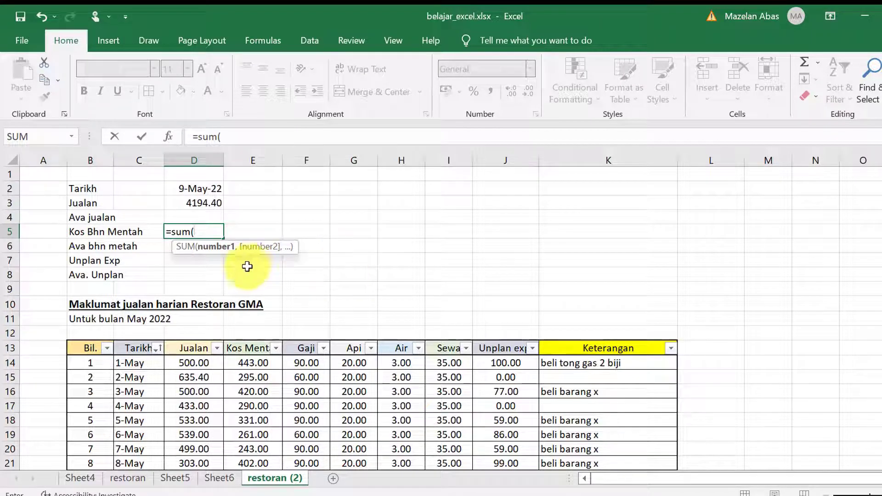
{"action": "left_click", "coordinate": [262, 363]}
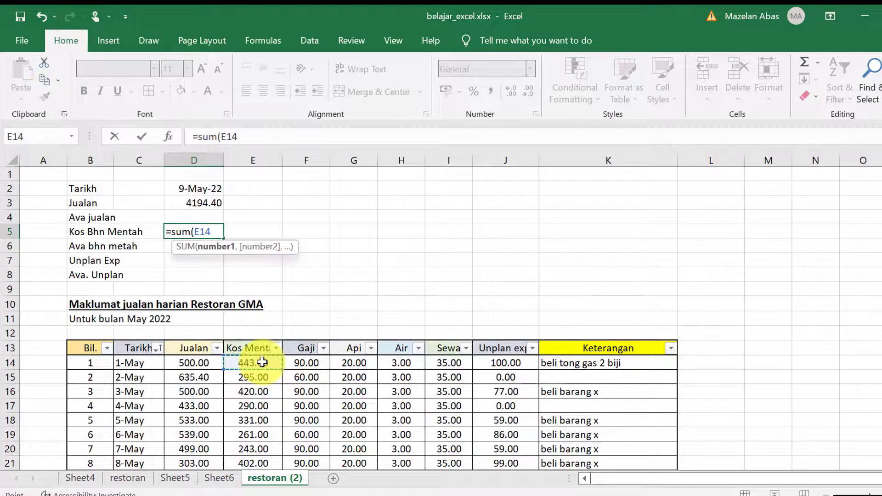
{"action": "left_click_drag", "start_coordinate": [262, 362], "coordinate": [258, 433]}
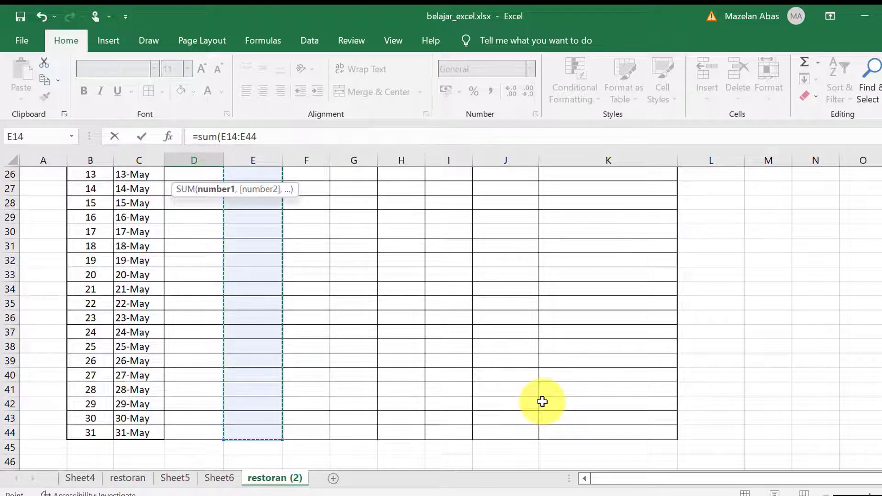
{"action": "left_click", "coordinate": [260, 137]}
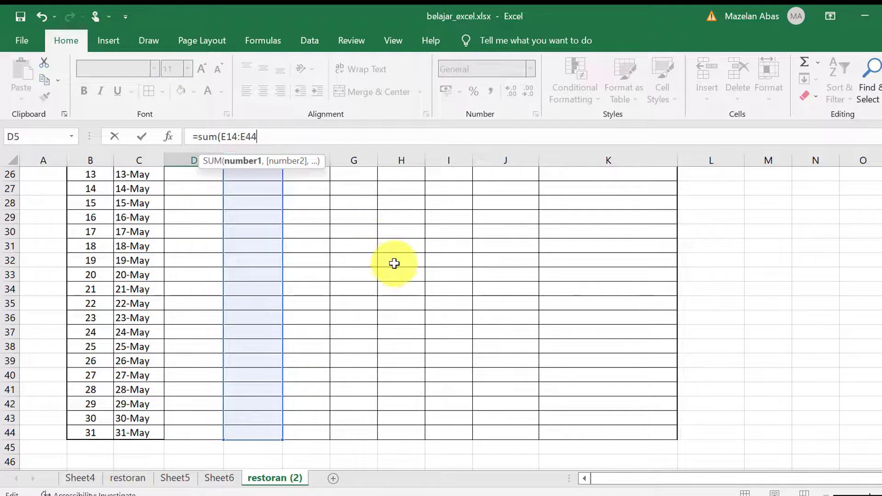
{"action": "type", "text": ")"}
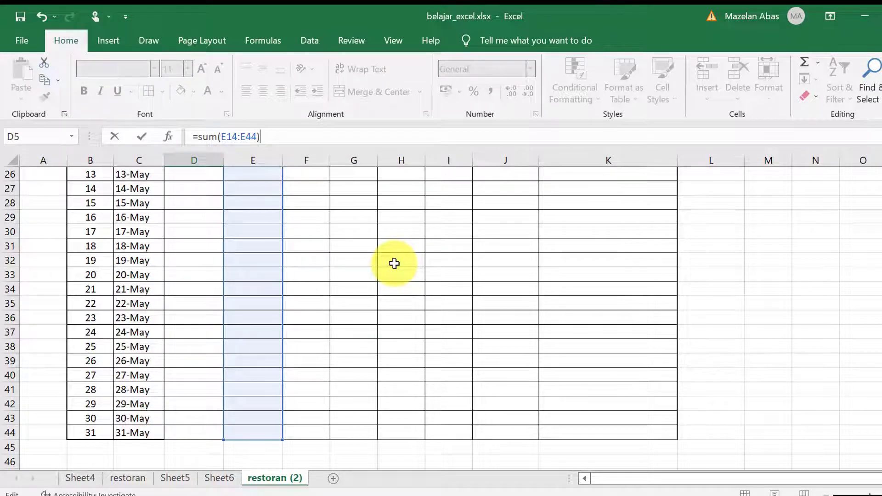
{"action": "key", "text": "Return"}
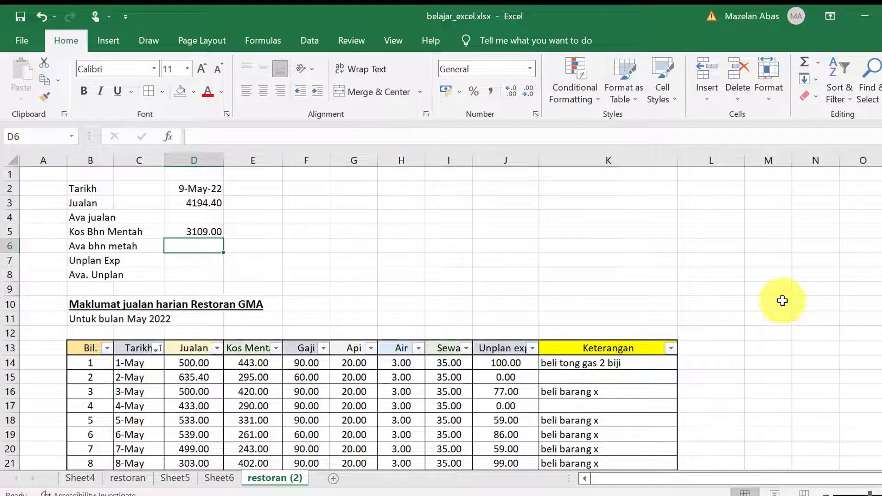
Freeze the panes at A16 so rows 1 to 15 stay in view while the sheet scrolls.
{"action": "scroll", "coordinate": [780, 299], "scroll_direction": "down", "scroll_amount": 5}
{"action": "scroll", "coordinate": [780, 298], "scroll_direction": "up", "scroll_amount": 5}
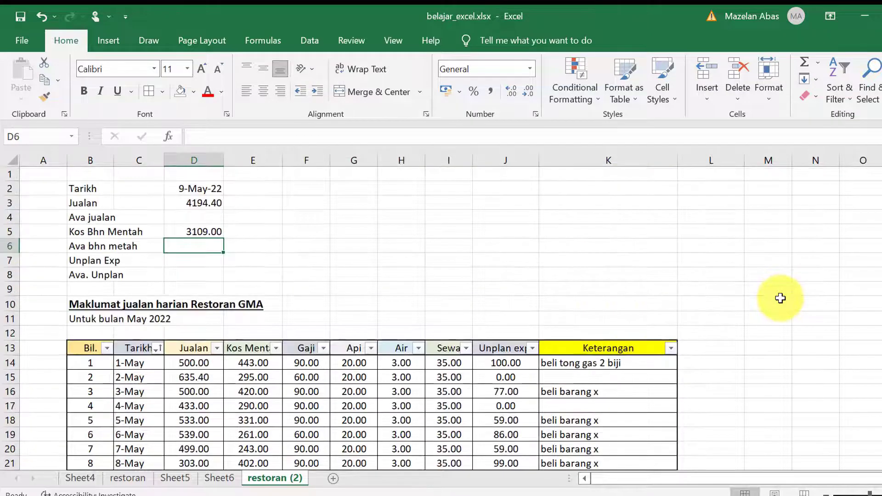
{"action": "scroll", "coordinate": [781, 298], "scroll_direction": "down", "scroll_amount": 1}
{"action": "scroll", "coordinate": [780, 299], "scroll_direction": "up", "scroll_amount": 1}
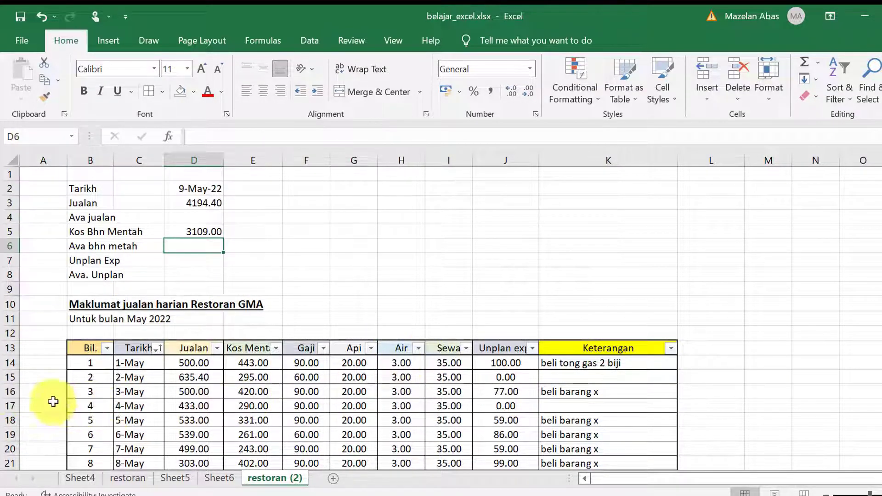
{"action": "left_click", "coordinate": [40, 389]}
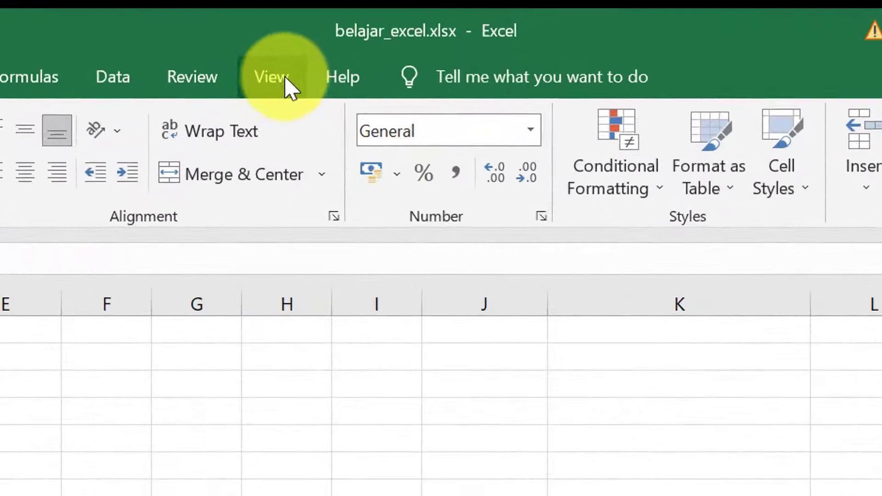
{"action": "left_click", "coordinate": [393, 42]}
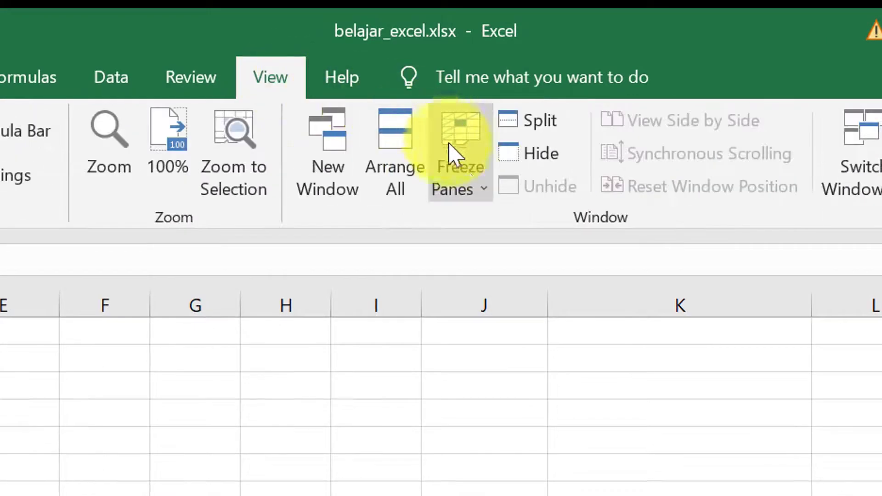
{"action": "left_click", "coordinate": [462, 172]}
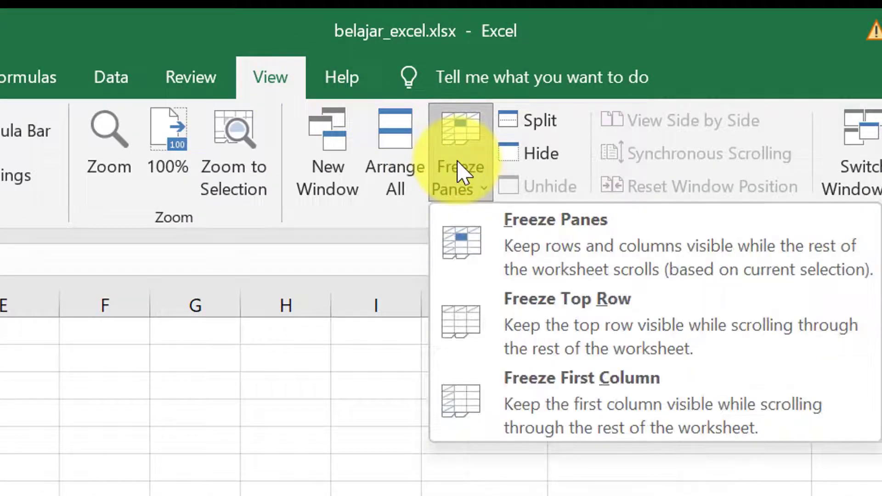
{"action": "left_click", "coordinate": [574, 257]}
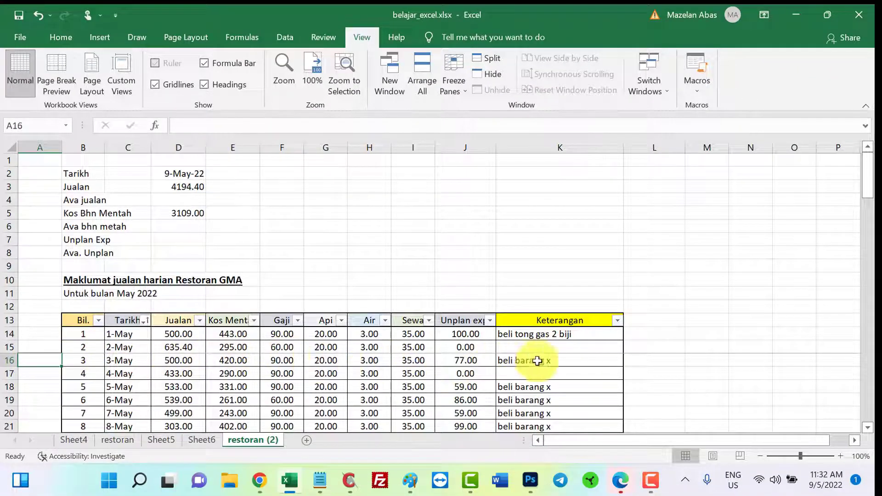
{"action": "scroll", "coordinate": [686, 306], "scroll_direction": "down", "scroll_amount": 4}
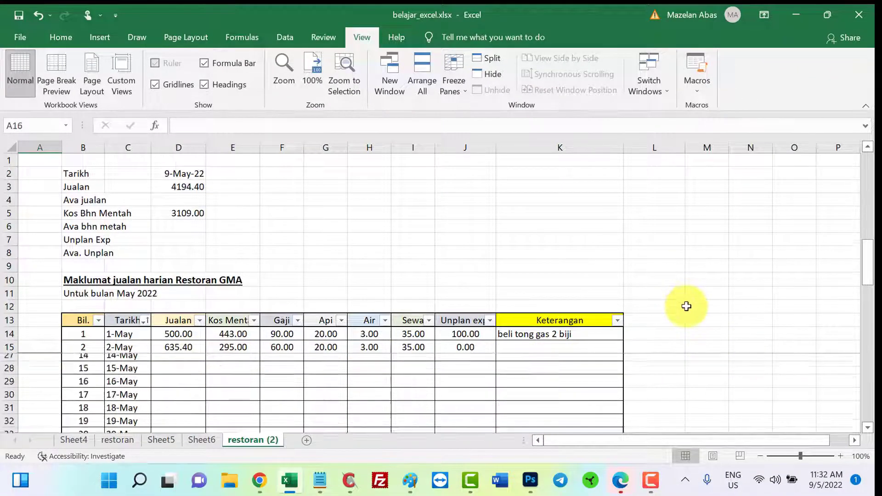
Enter the formula =SUM(J14:J44) in D7 to total the unplanned expenses from the table's Unplan exp column.
{"action": "scroll", "coordinate": [685, 305], "scroll_direction": "up", "scroll_amount": 4}
{"action": "scroll", "coordinate": [237, 219], "scroll_direction": "down", "scroll_amount": 4}
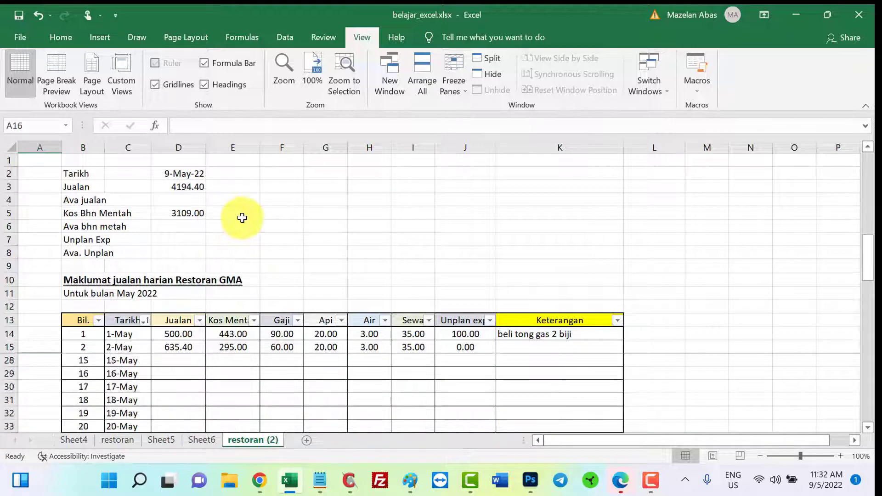
{"action": "scroll", "coordinate": [241, 217], "scroll_direction": "up", "scroll_amount": 4}
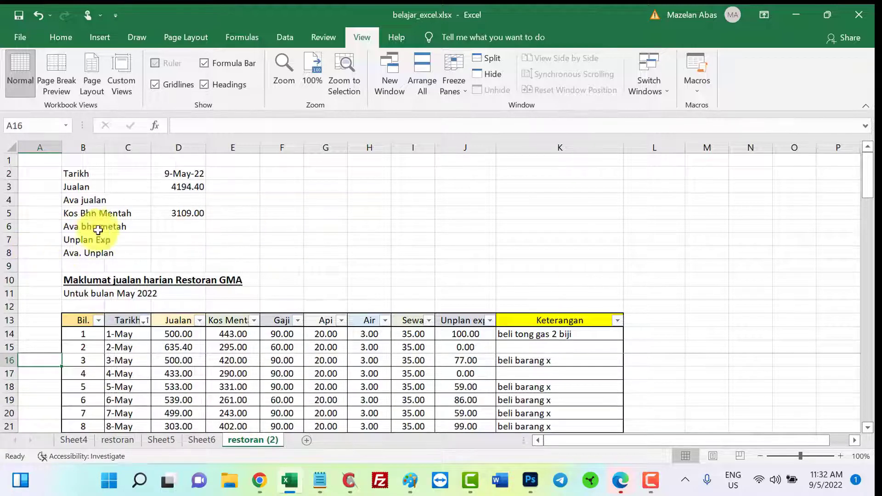
{"action": "left_click", "coordinate": [173, 237]}
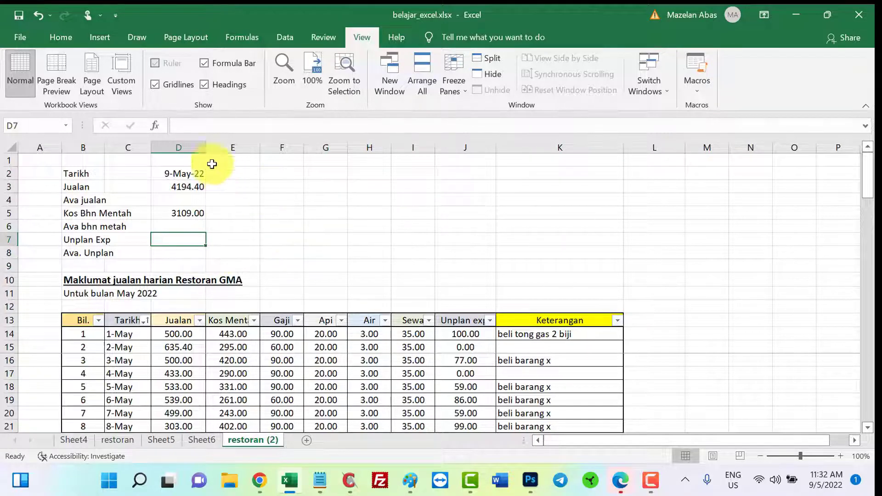
{"action": "left_click", "coordinate": [58, 37]}
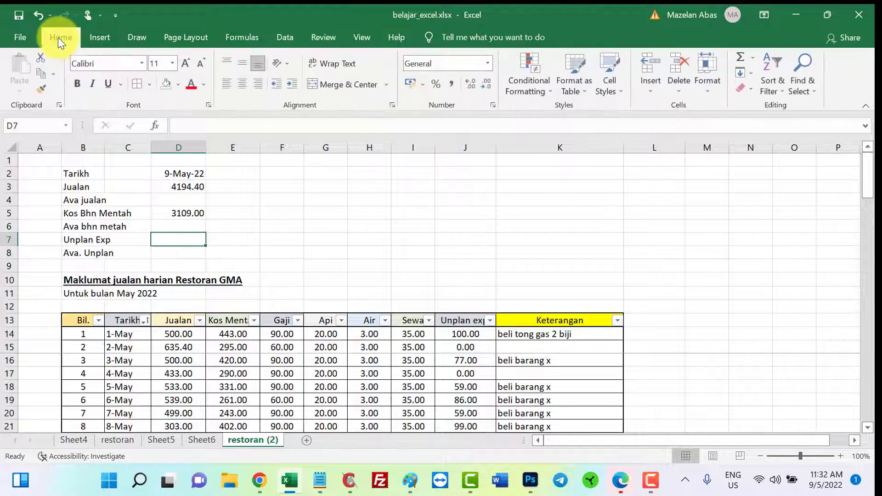
{"action": "left_click", "coordinate": [740, 59]}
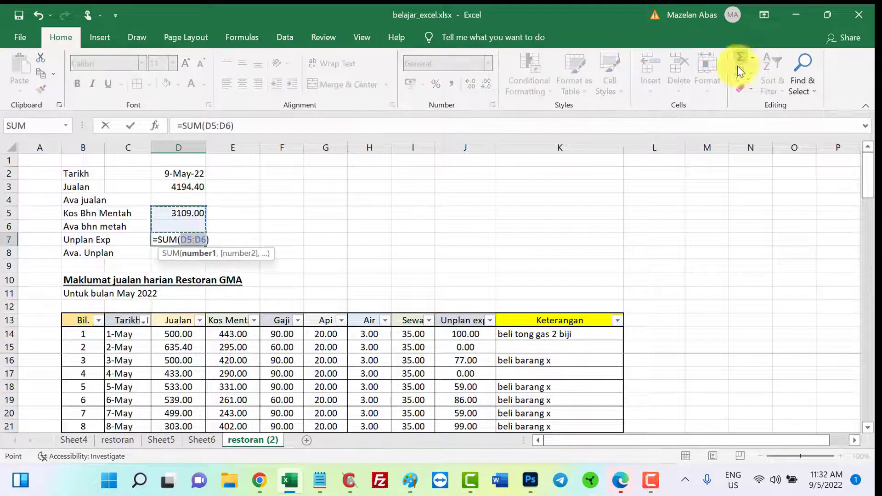
{"action": "left_click", "coordinate": [464, 334]}
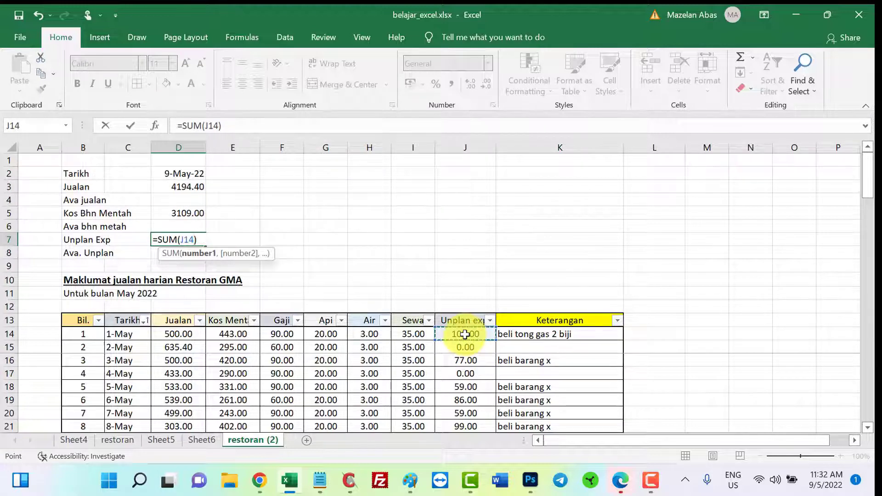
{"action": "left_click_drag", "start_coordinate": [465, 334], "coordinate": [465, 398]}
{"action": "key", "text": "Return"}
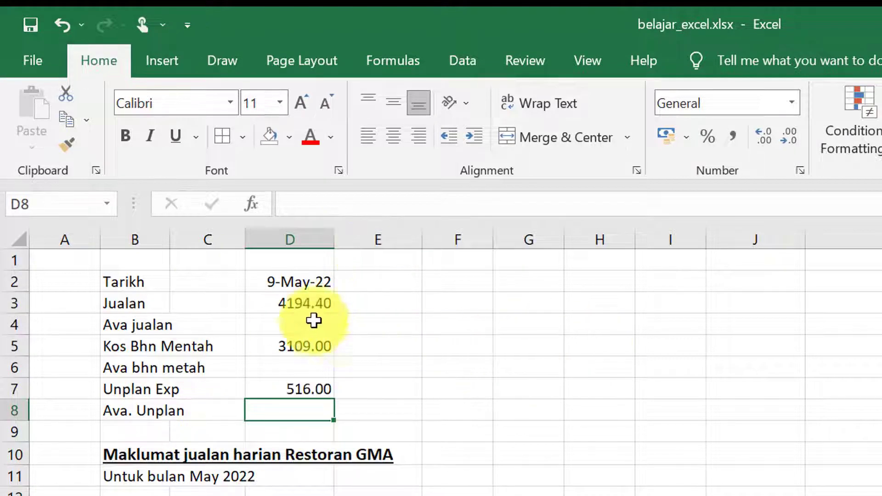
Check the formulas behind the three totals and add the label Keuntungan in B9, below Ava. Unplan.
{"action": "left_click", "coordinate": [328, 299]}
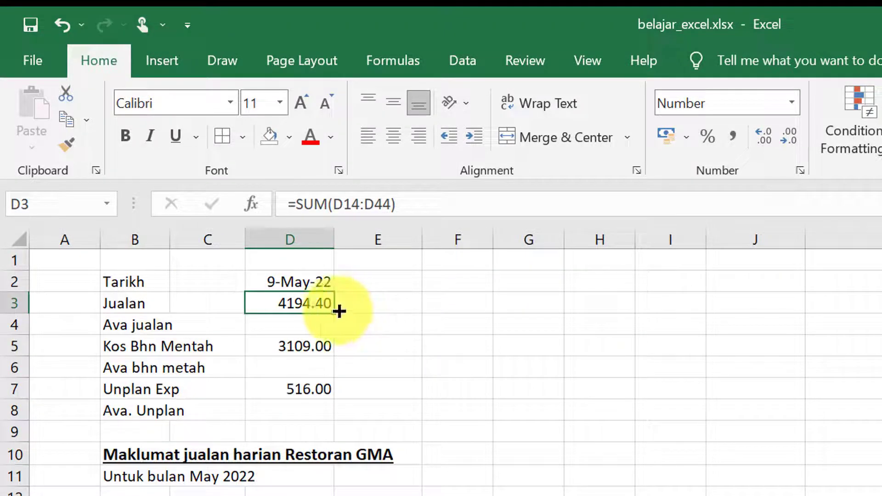
{"action": "left_click", "coordinate": [313, 344]}
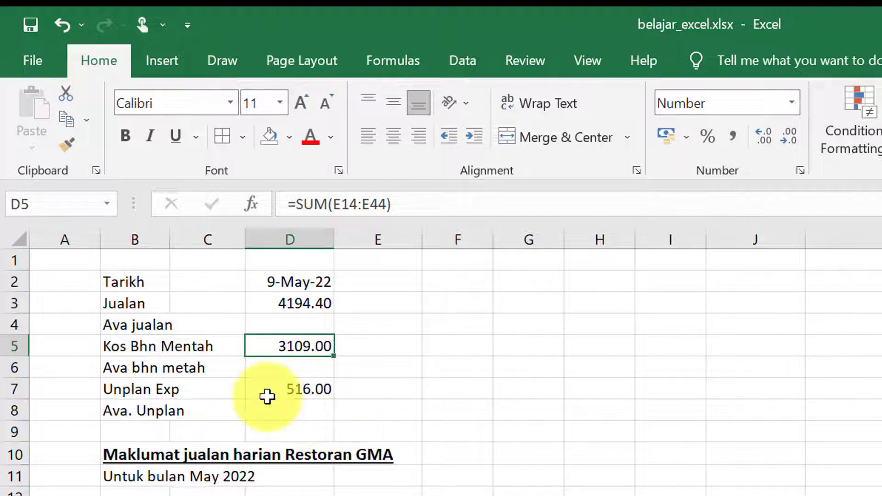
{"action": "left_click", "coordinate": [305, 388]}
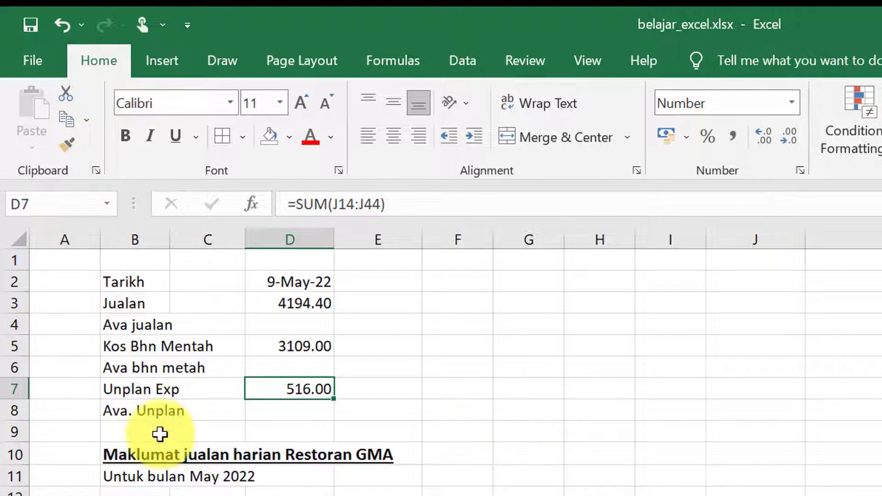
{"action": "left_click", "coordinate": [125, 434]}
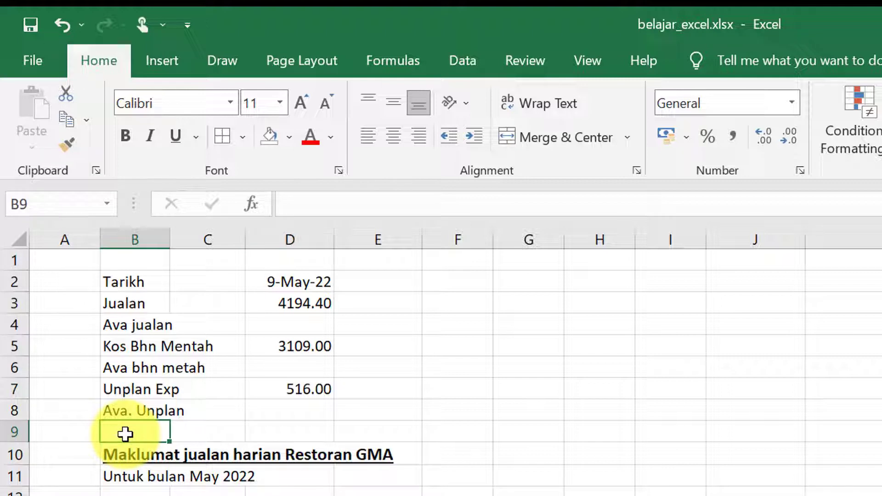
{"action": "type", "text": "Keuntungan"}
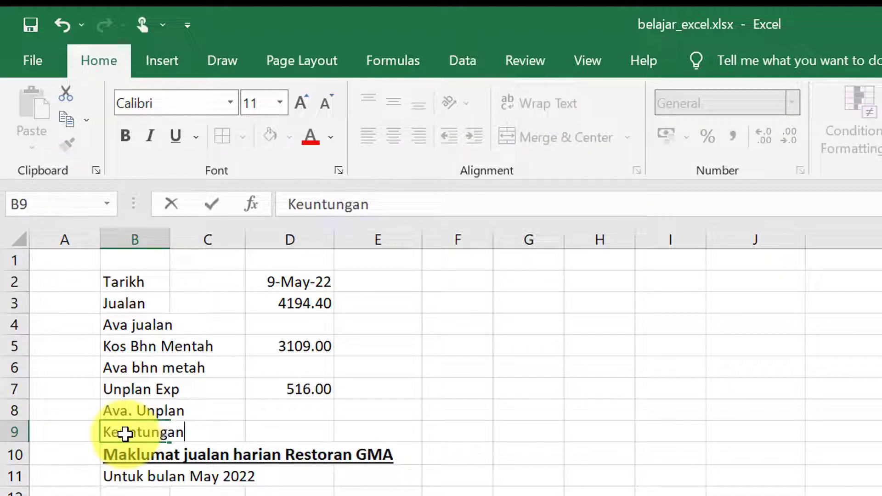
{"action": "left_click", "coordinate": [702, 396]}
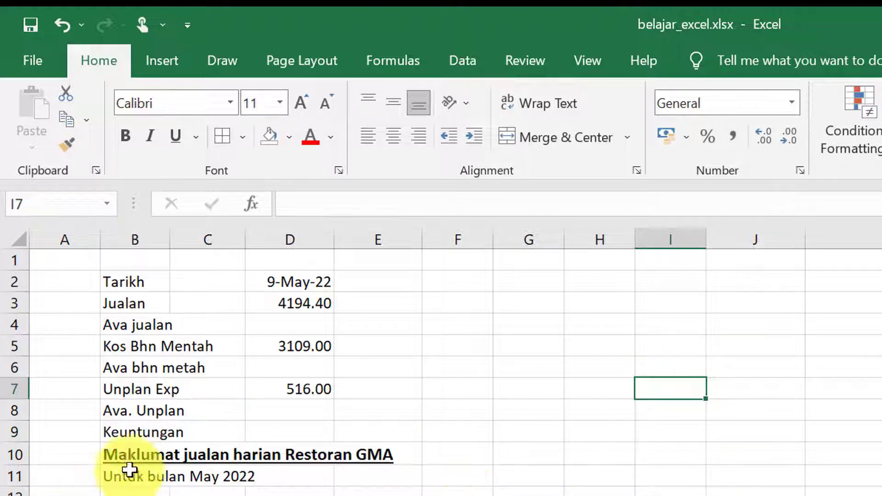
Insert an empty row above the Maklumat jualan harian Restoran GMA heading in row 10.
{"action": "left_click", "coordinate": [14, 455]}
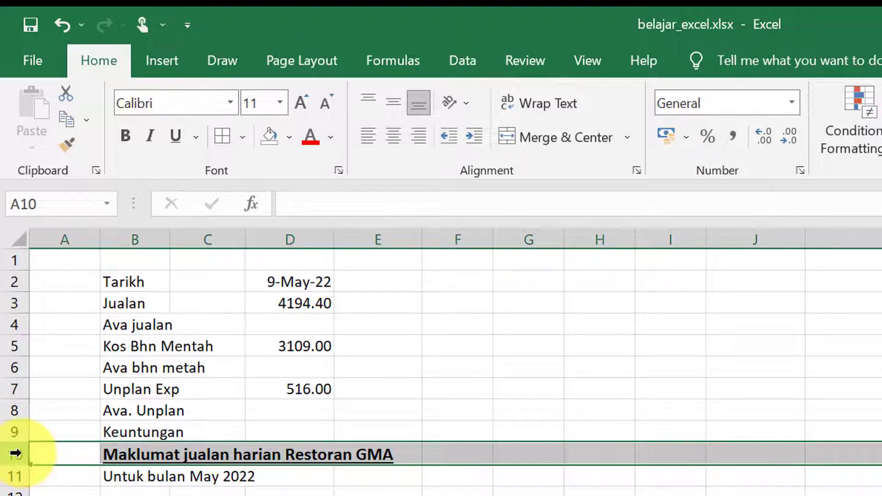
{"action": "right_click", "coordinate": [15, 453]}
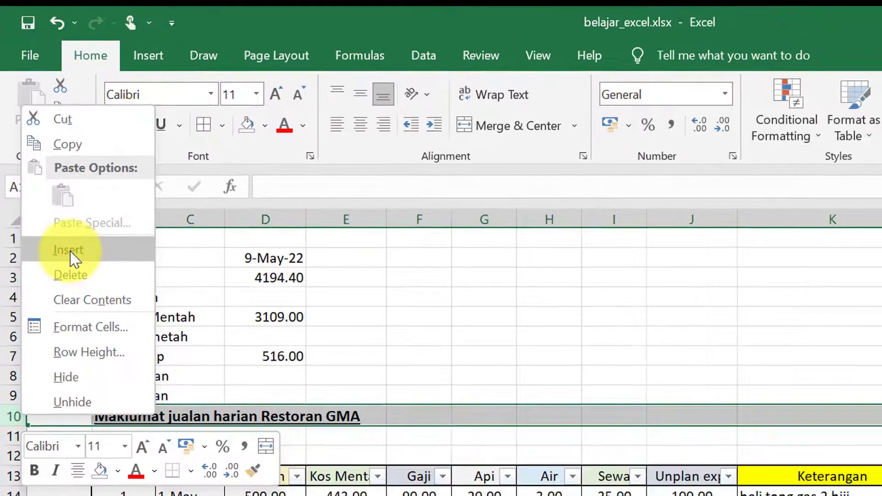
{"action": "left_click", "coordinate": [73, 272]}
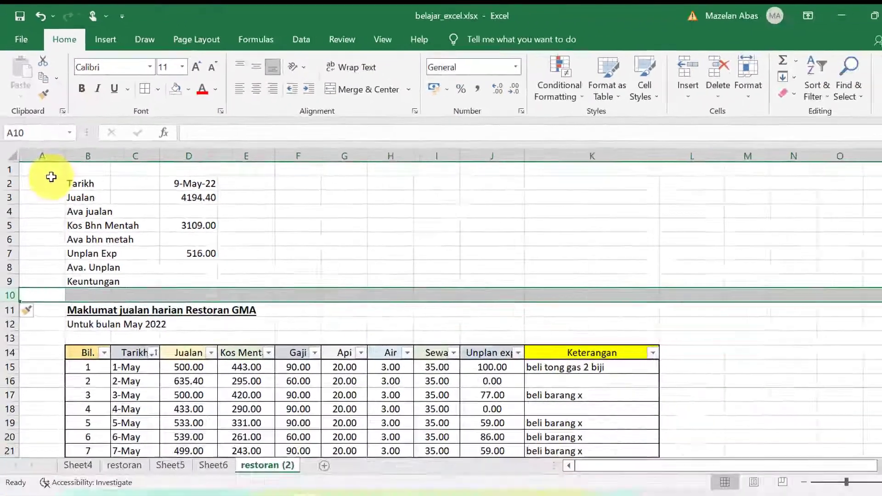
Enter the formula =D3-D5-D7 in D9 to calculate Keuntungan as sales minus raw material costs and unplanned expenses.
{"action": "left_click", "coordinate": [196, 281]}
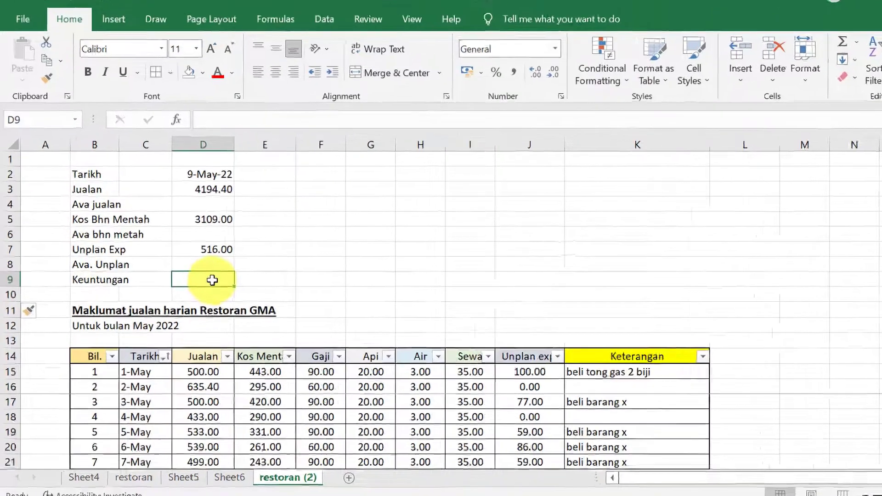
{"action": "type", "text": "="}
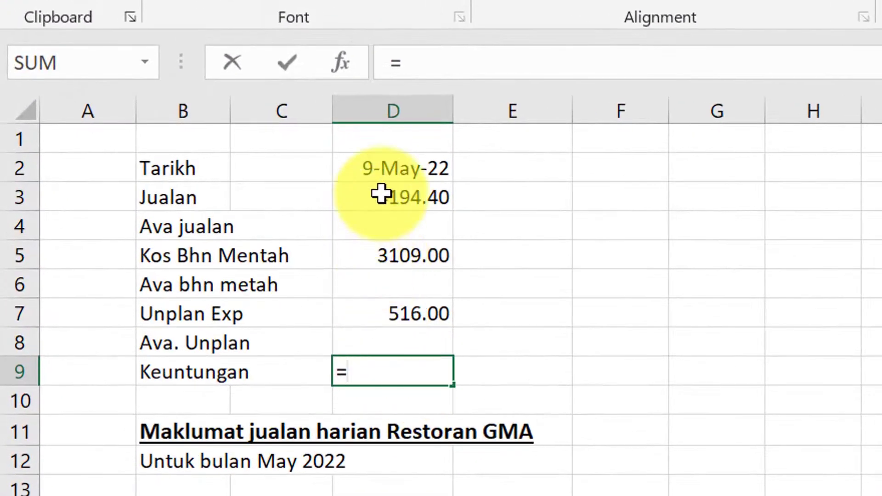
{"action": "left_click", "coordinate": [380, 195]}
{"action": "type", "text": "-"}
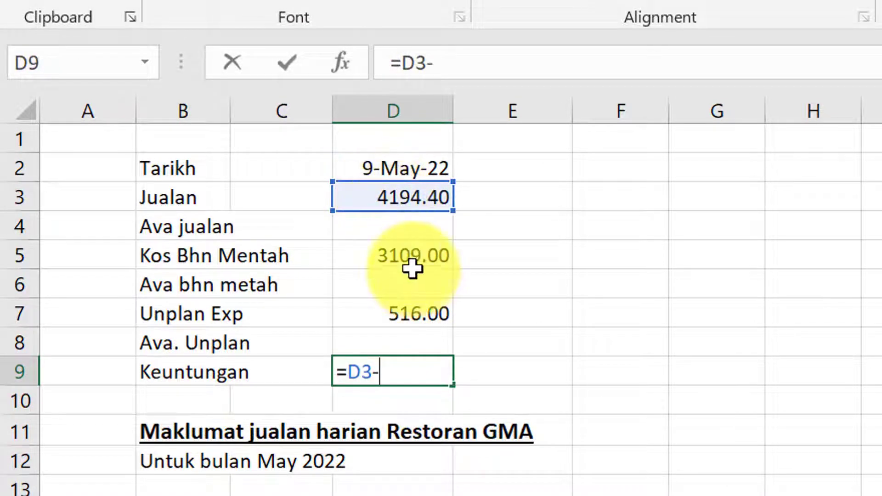
{"action": "left_click", "coordinate": [409, 256]}
{"action": "type", "text": "-"}
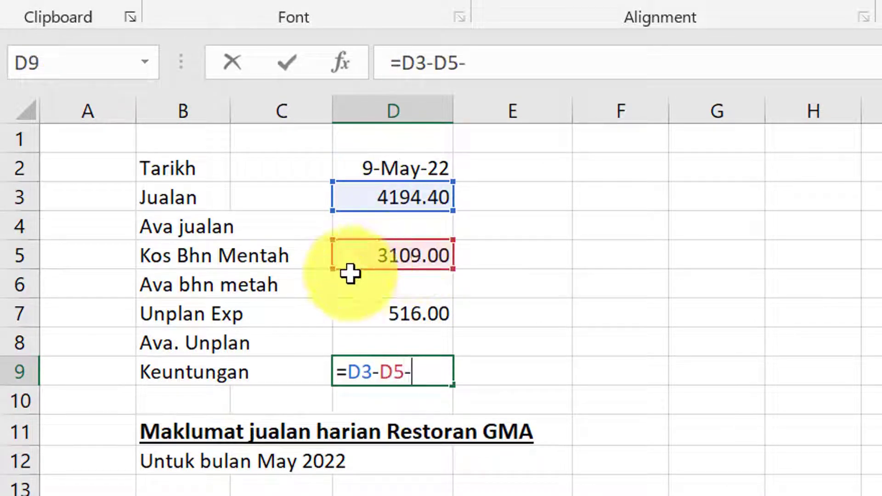
{"action": "left_click", "coordinate": [397, 316]}
{"action": "key", "text": "Return"}
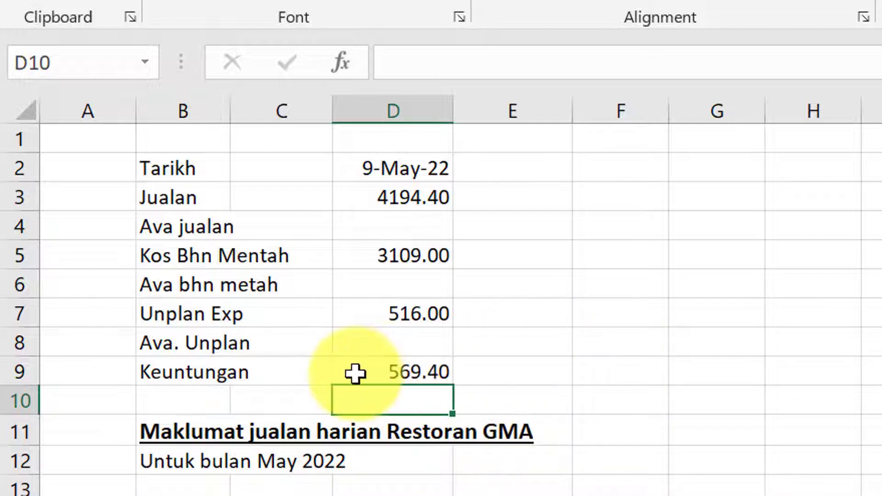
{"action": "left_click", "coordinate": [390, 372]}
{"action": "left_click", "coordinate": [875, 314]}
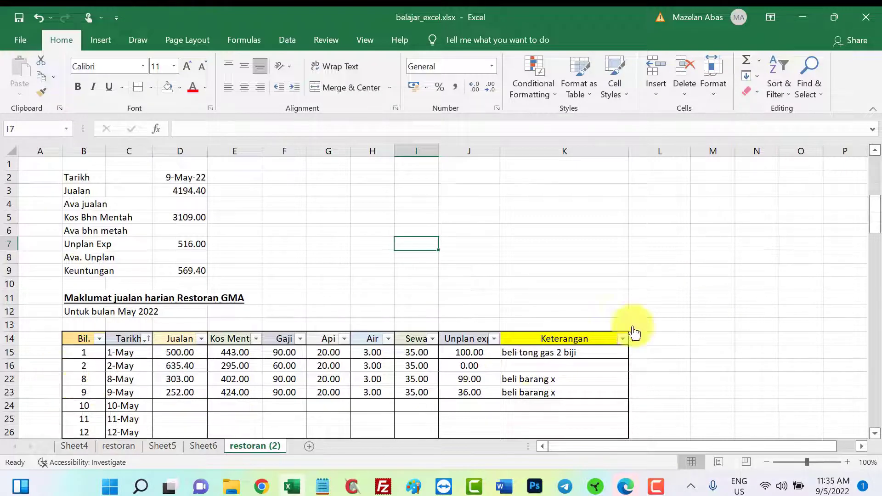
Select the table's data cells B15:K45 and start a new conditional formatting rule that uses a formula to determine which cells to format.
{"action": "left_click", "coordinate": [762, 220]}
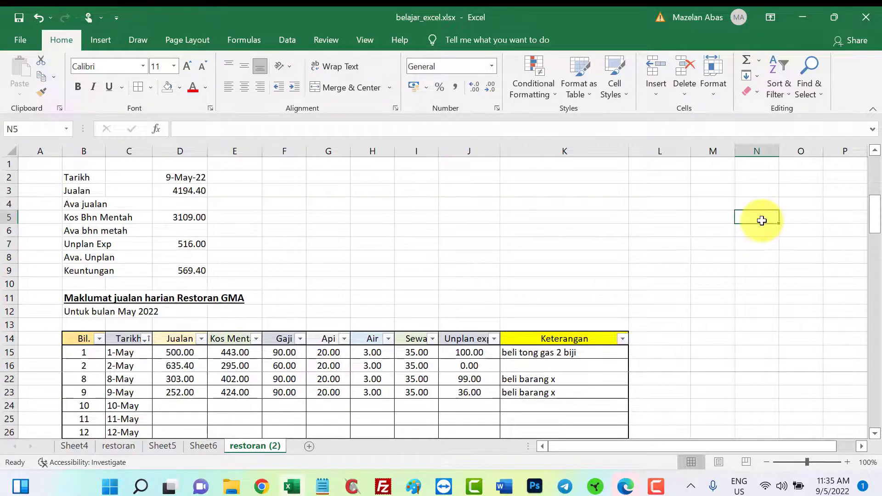
{"action": "scroll", "coordinate": [762, 221], "scroll_direction": "up", "scroll_amount": 2}
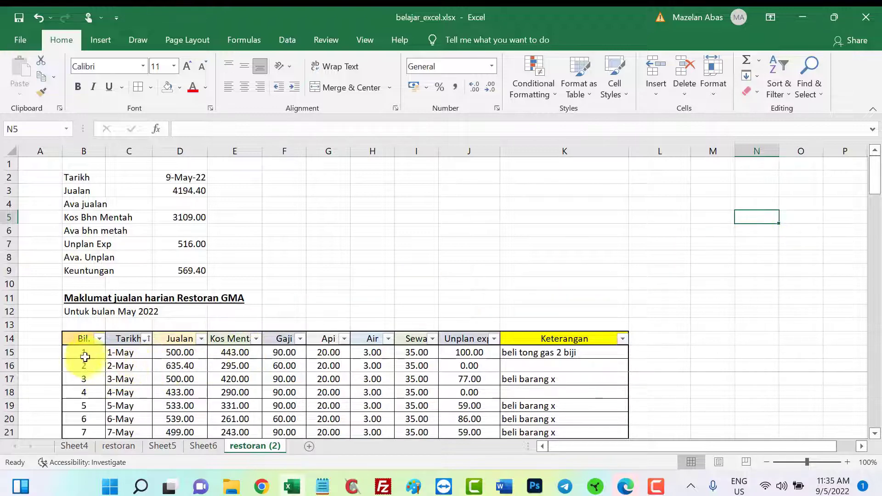
{"action": "left_click_drag", "start_coordinate": [85, 356], "coordinate": [572, 421]}
{"action": "left_click_drag", "start_coordinate": [568, 442], "coordinate": [559, 407]}
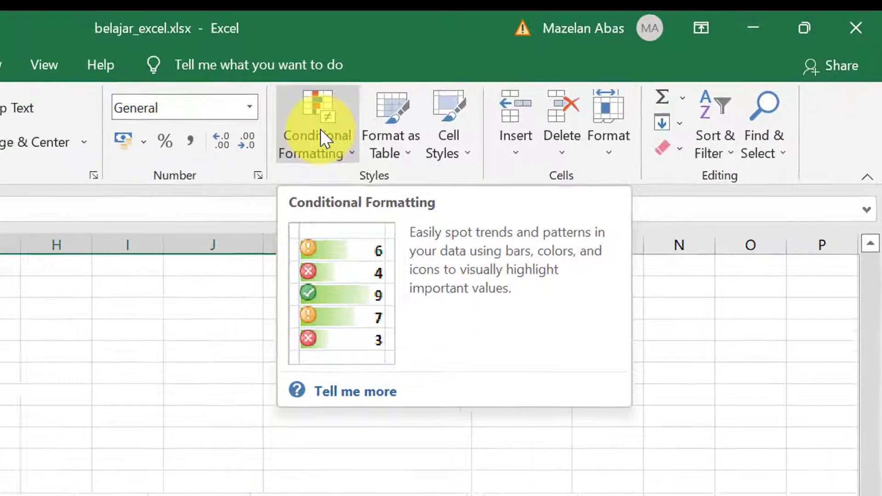
{"action": "left_click", "coordinate": [236, 159]}
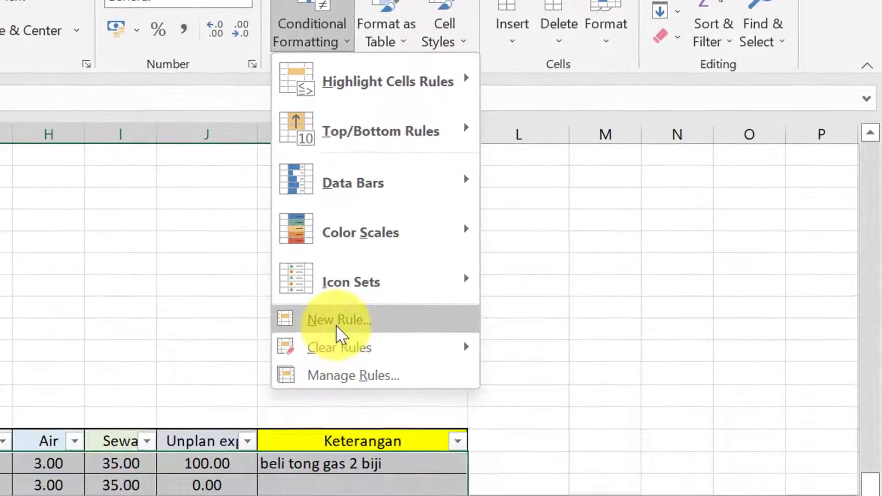
{"action": "left_click", "coordinate": [376, 387]}
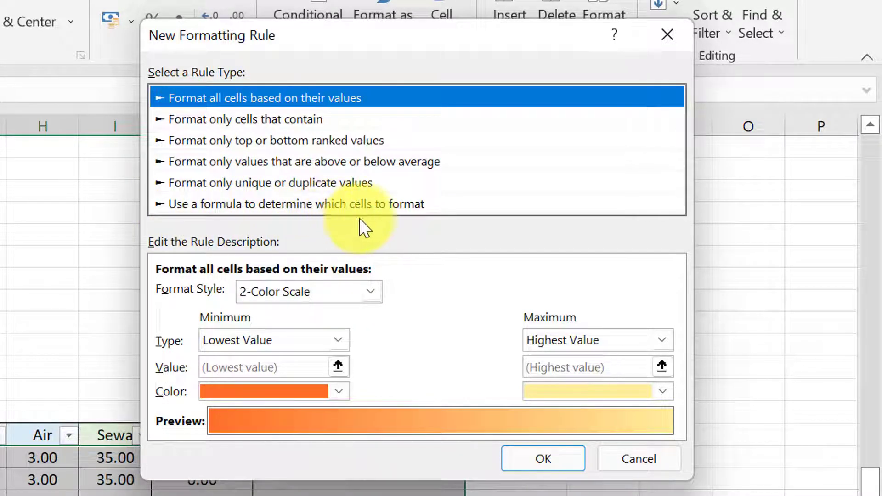
{"action": "left_click", "coordinate": [256, 205]}
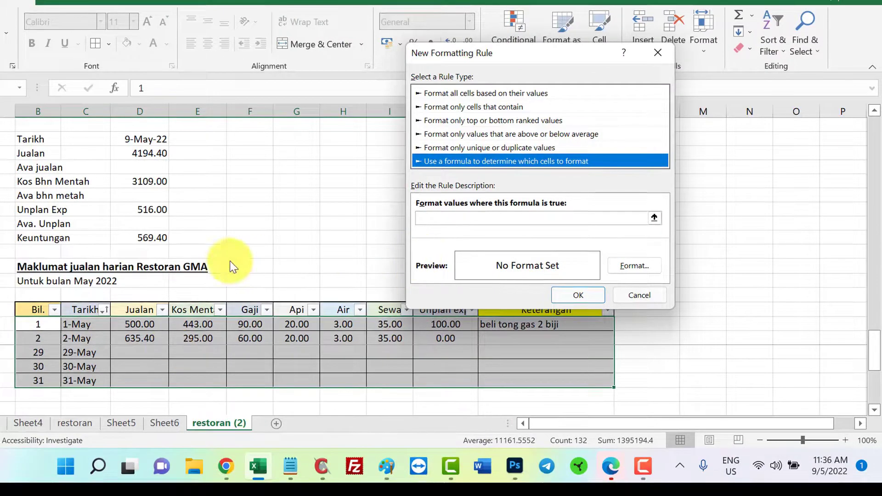
Enter =$c15=today() as the rule's formula so it matches rows whose Tarikh date is today.
{"action": "left_click", "coordinate": [454, 221]}
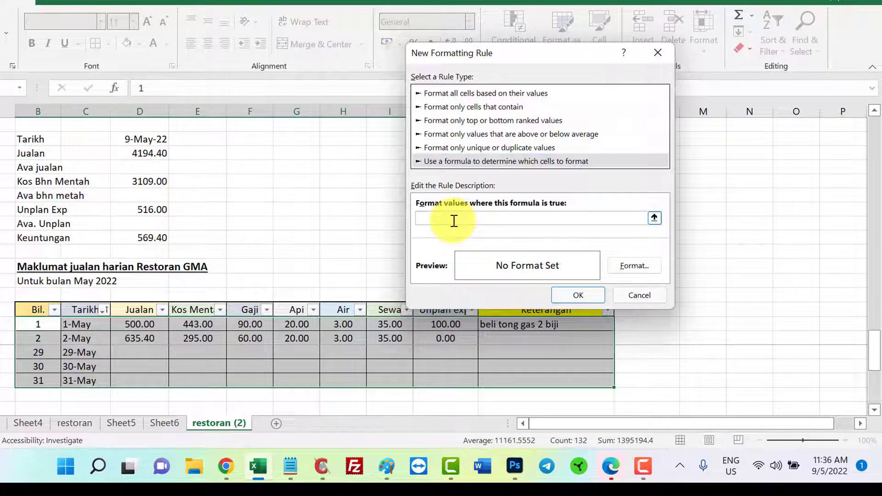
{"action": "type", "text": "="}
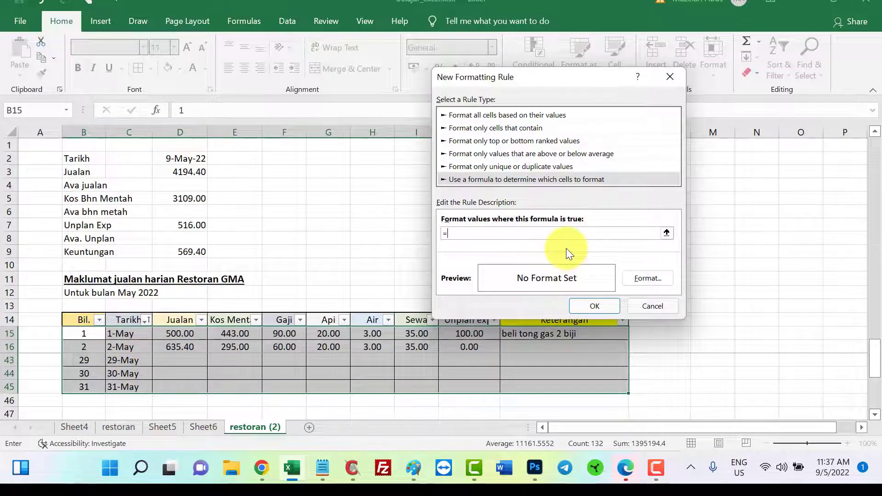
{"action": "type", "text": "c15"}
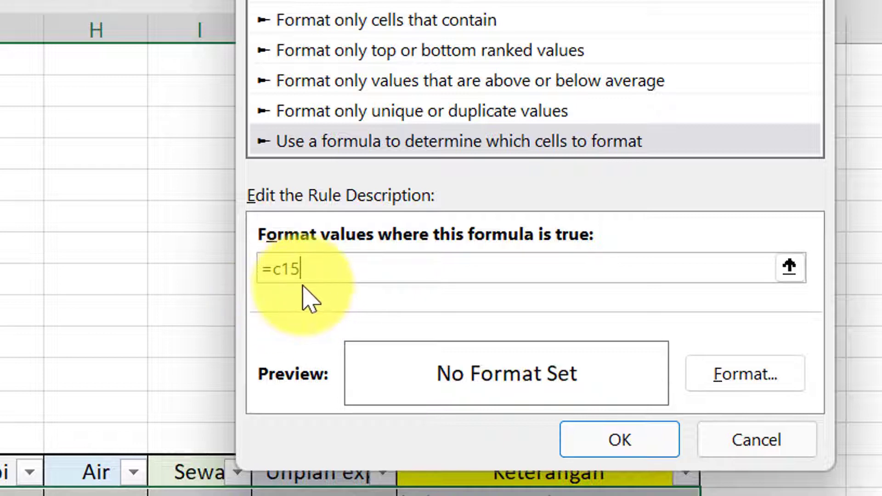
{"action": "left_click", "coordinate": [274, 271]}
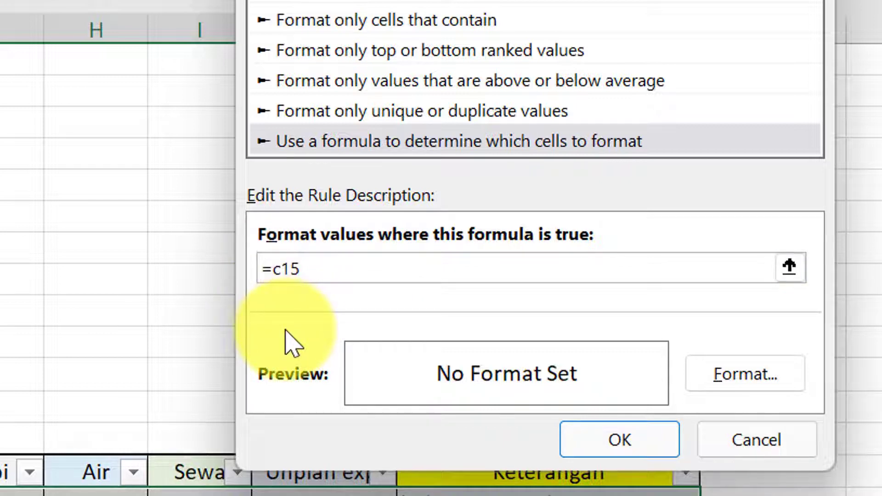
{"action": "type", "text": "$"}
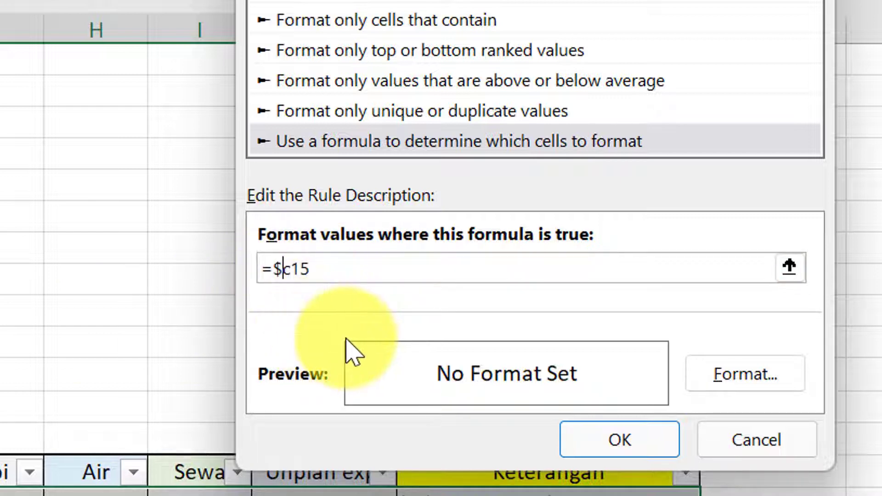
{"action": "left_click", "coordinate": [319, 273]}
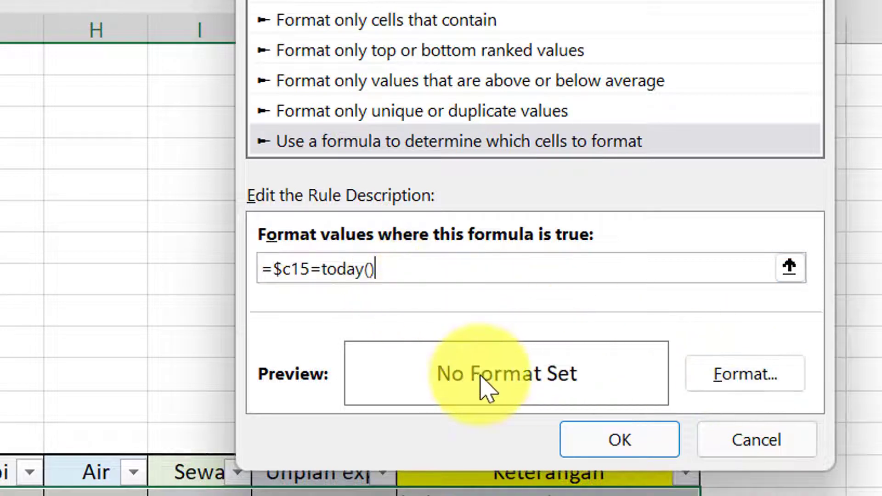
Set the rule's format to a yellow background fill and apply the rule to the selected table cells.
{"action": "left_click", "coordinate": [743, 383]}
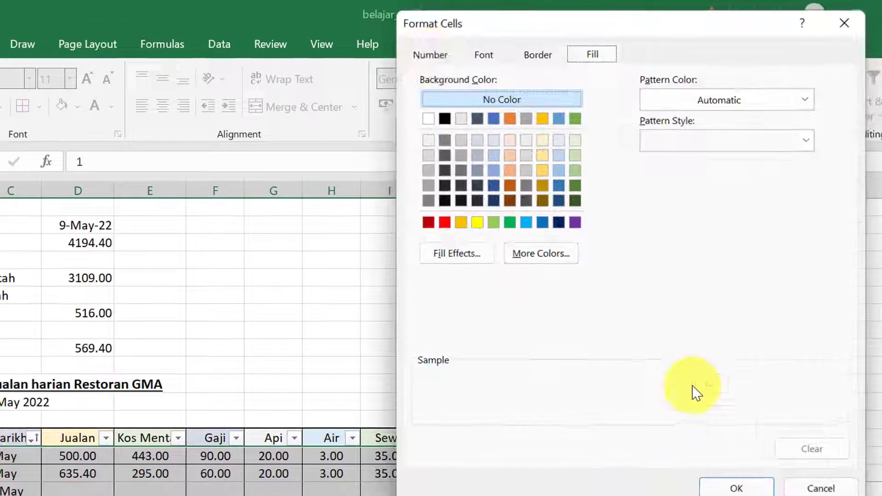
{"action": "left_click", "coordinate": [445, 60]}
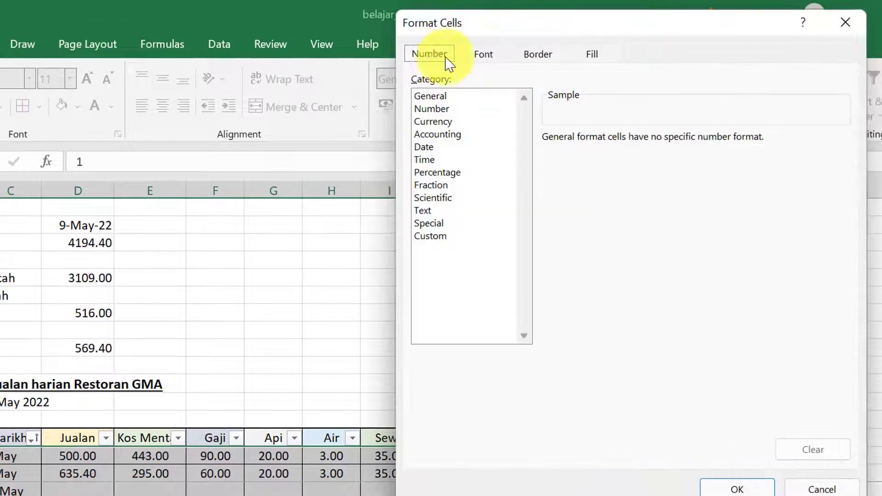
{"action": "left_click", "coordinate": [480, 59]}
{"action": "left_click", "coordinate": [536, 56]}
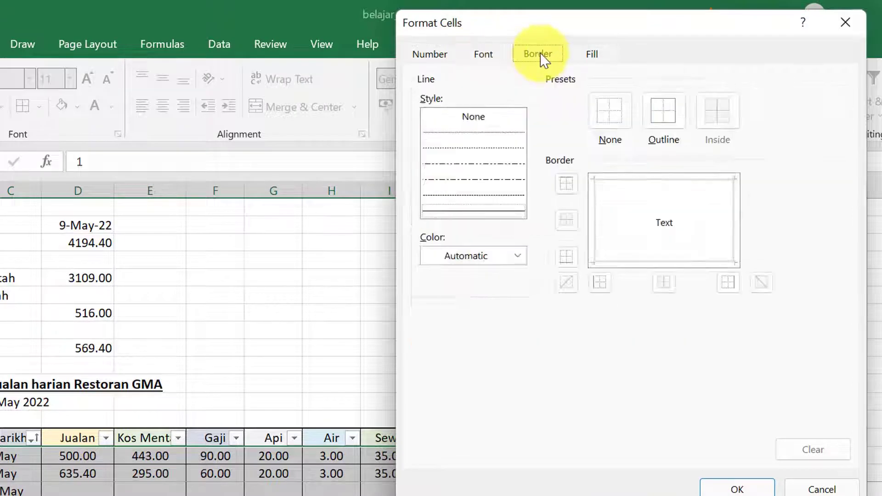
{"action": "left_click", "coordinate": [597, 58]}
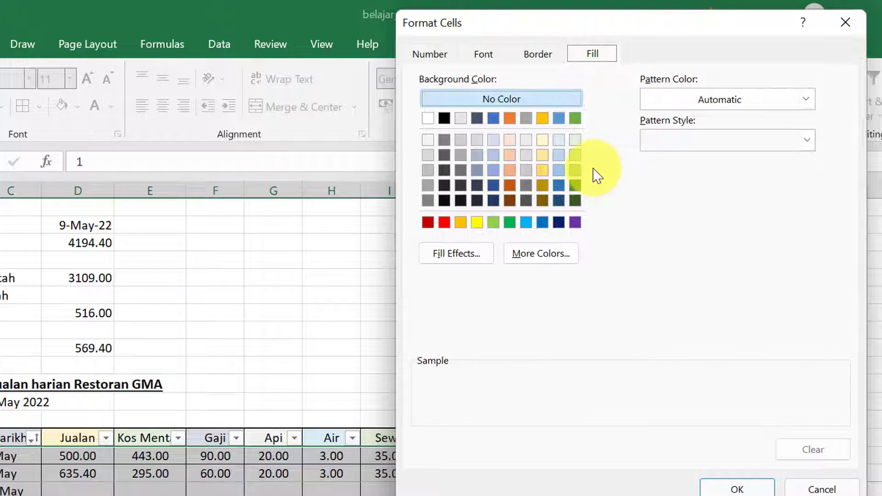
{"action": "left_click", "coordinate": [477, 222]}
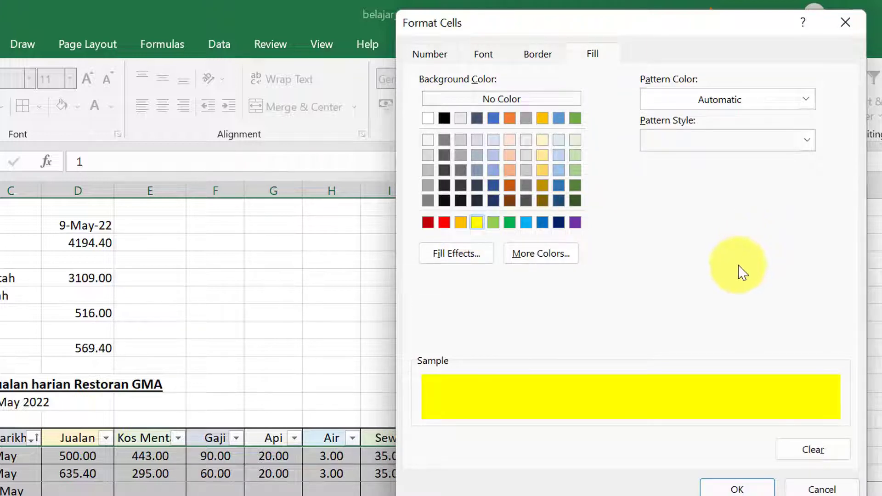
{"action": "left_click", "coordinate": [730, 491]}
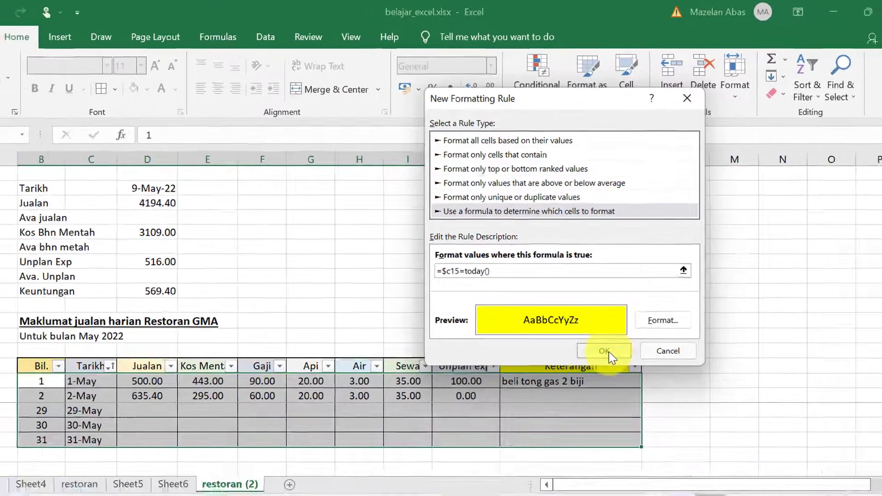
{"action": "left_click", "coordinate": [731, 490]}
Examine which table row is highlighted and compare its date with the system date and the Tarikh formula in D2.
{"action": "left_click", "coordinate": [560, 238]}
{"action": "scroll", "coordinate": [560, 238], "scroll_direction": "up", "scroll_amount": 7}
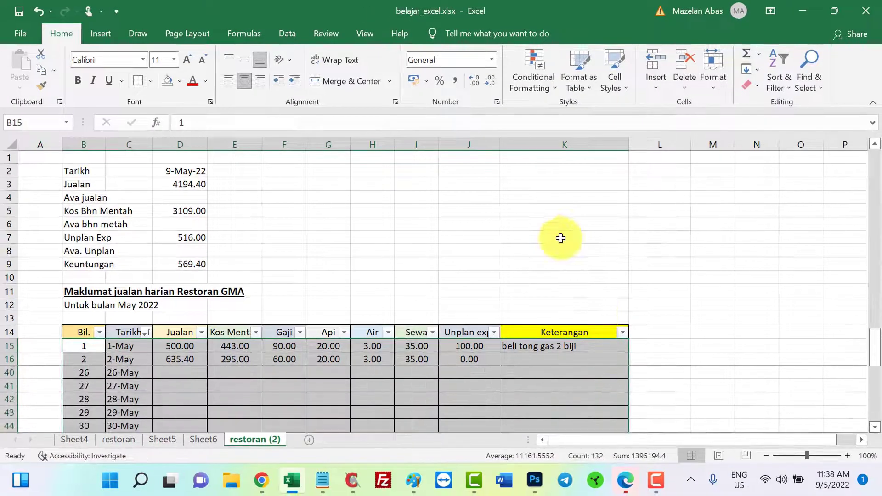
{"action": "left_click_drag", "start_coordinate": [875, 285], "coordinate": [870, 202]}
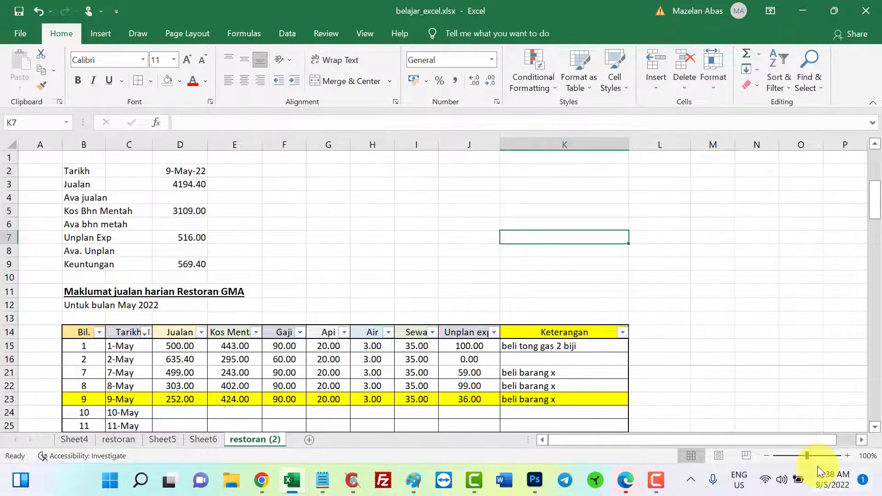
{"action": "mouse_move", "coordinate": [830, 486]}
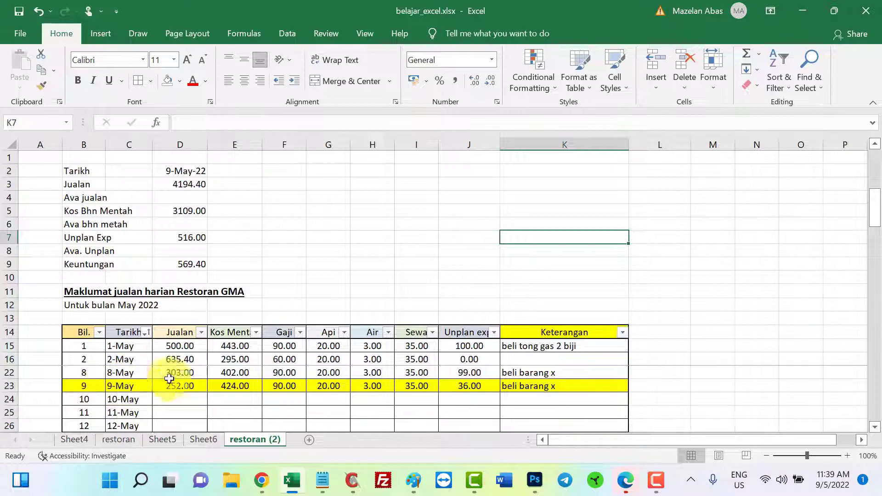
{"action": "left_click", "coordinate": [181, 170]}
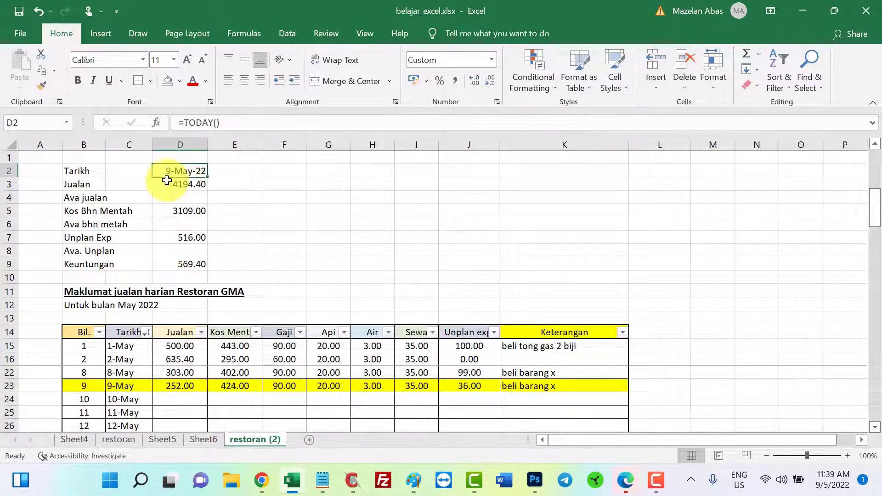